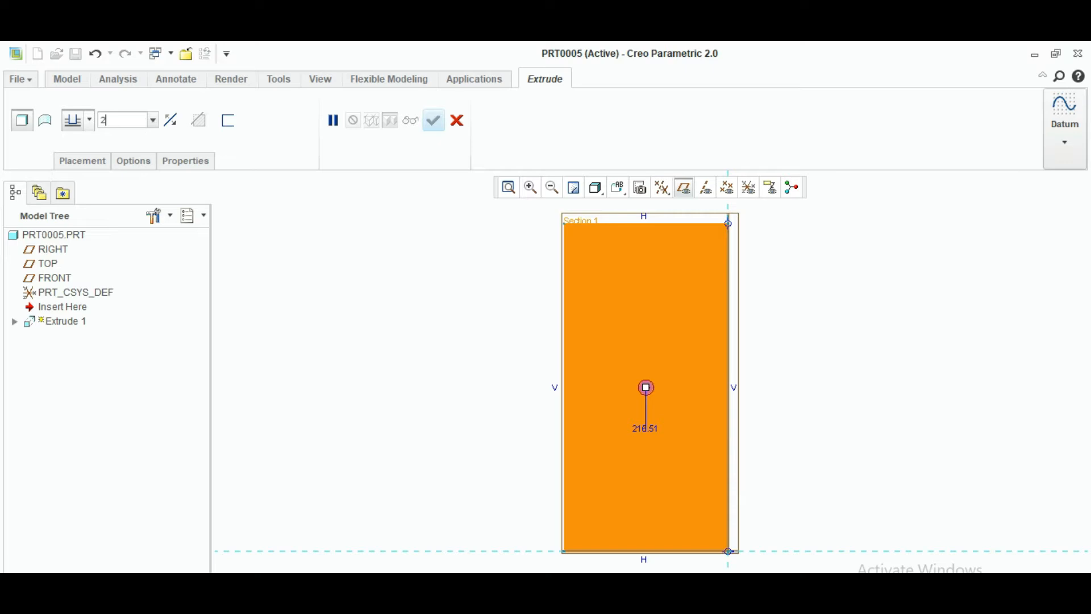
Step: Complete the extrusion of the rectangular base block
click(434, 120)
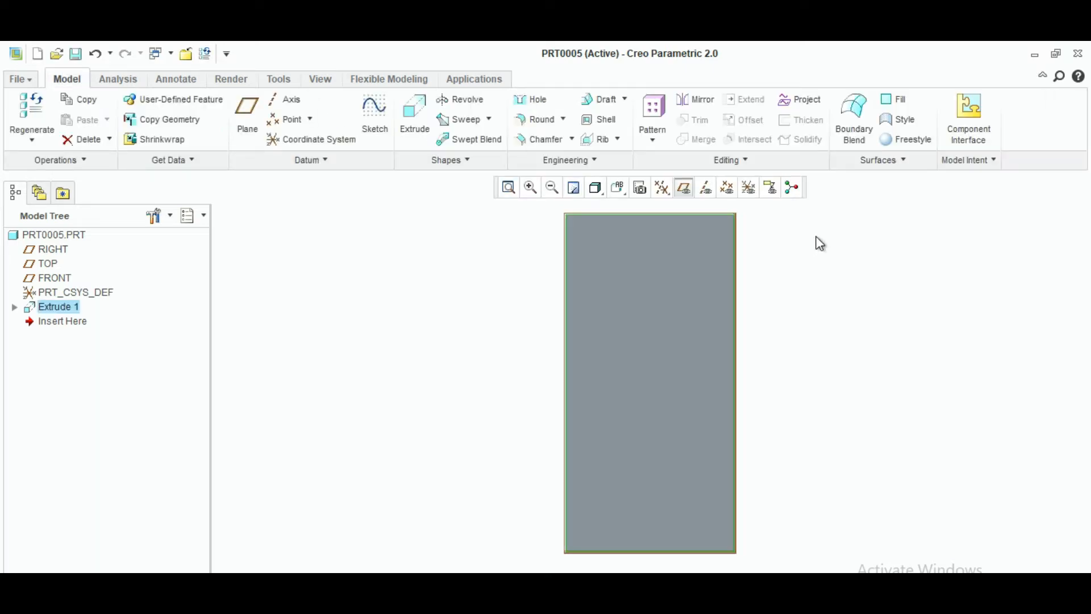
middle_drag(796, 246, 905, 313)
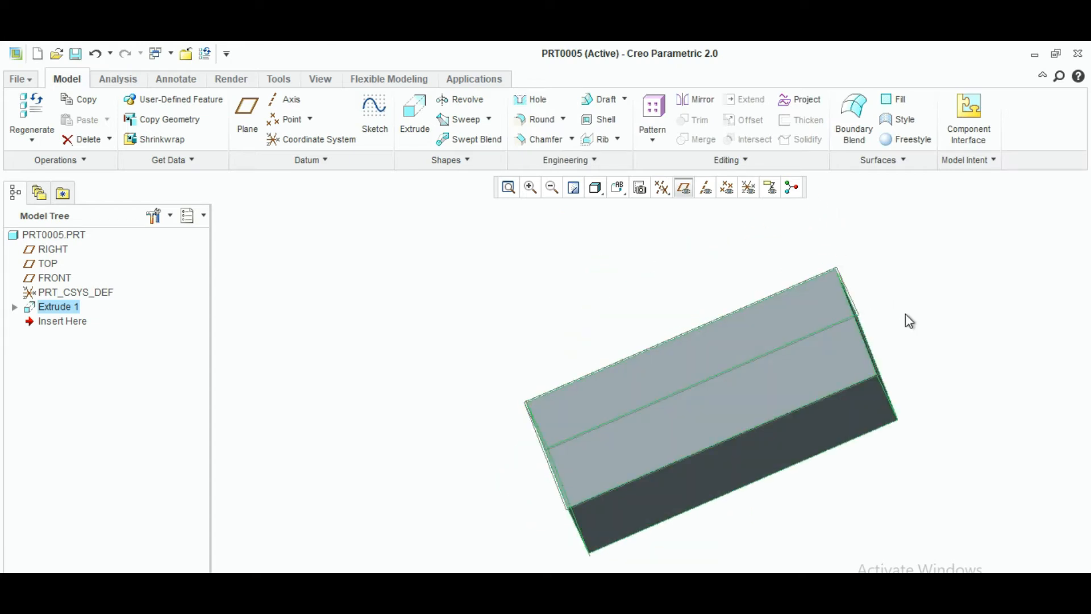
Step: Start an extrusion on the base block's long side face and sketch a rectangle about 41.63 by 28.72 standing on its top edge
click(788, 434)
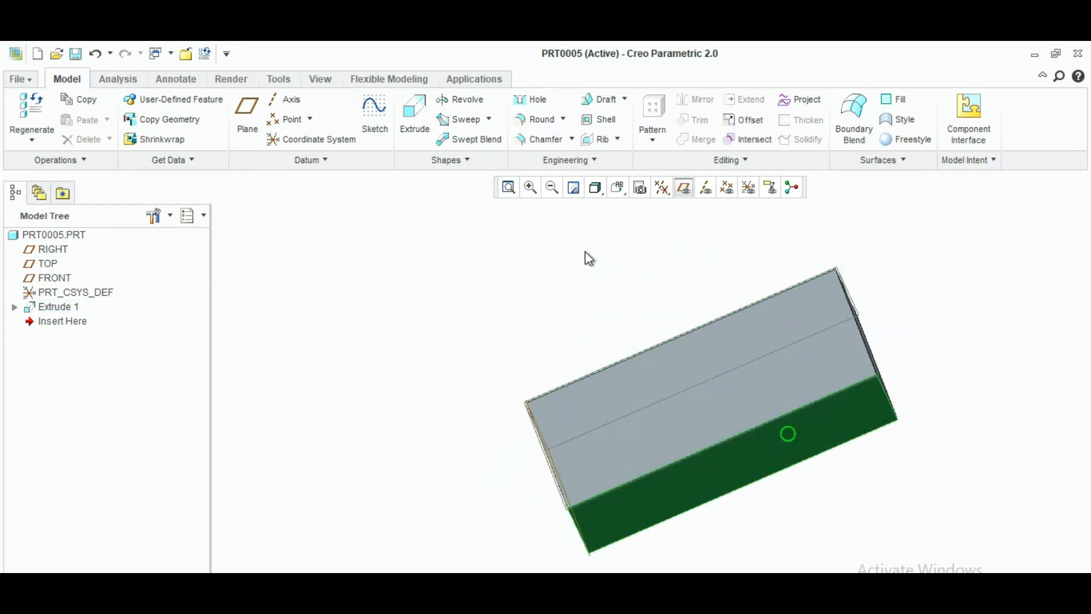
click(406, 107)
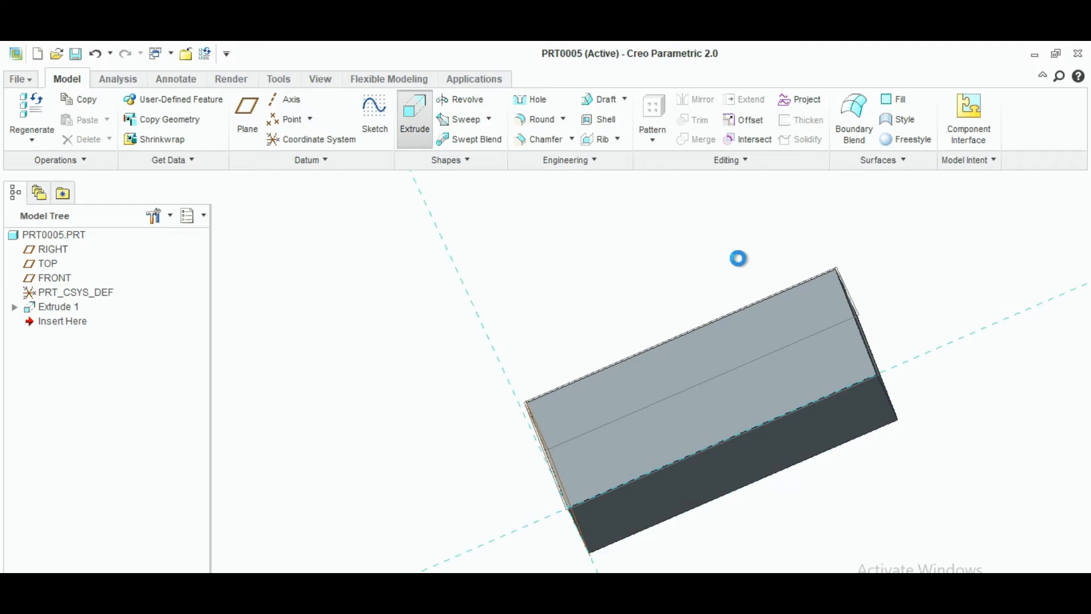
click(750, 189)
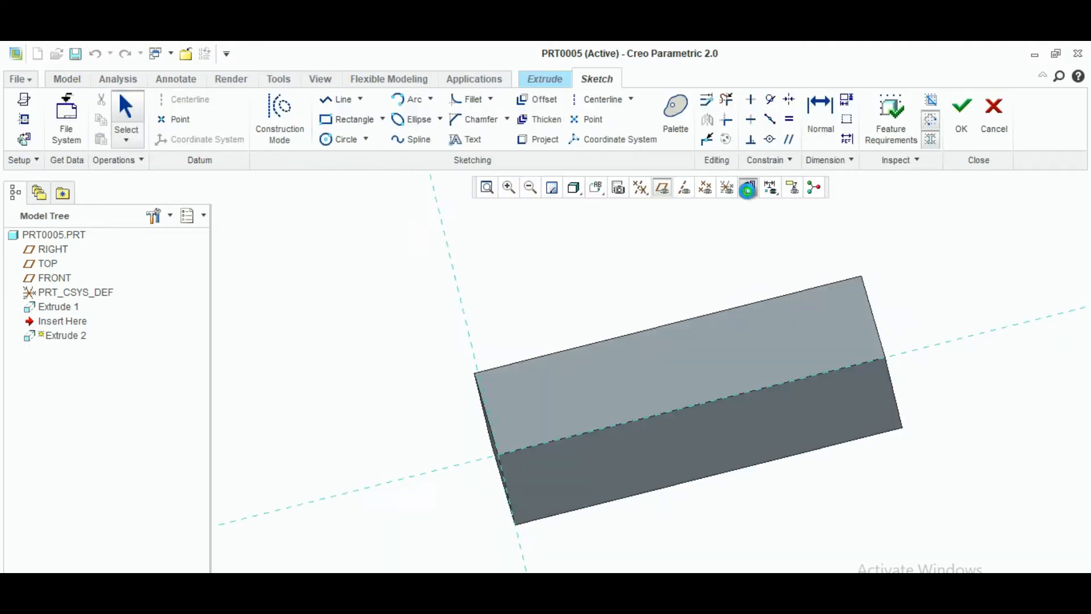
click(335, 121)
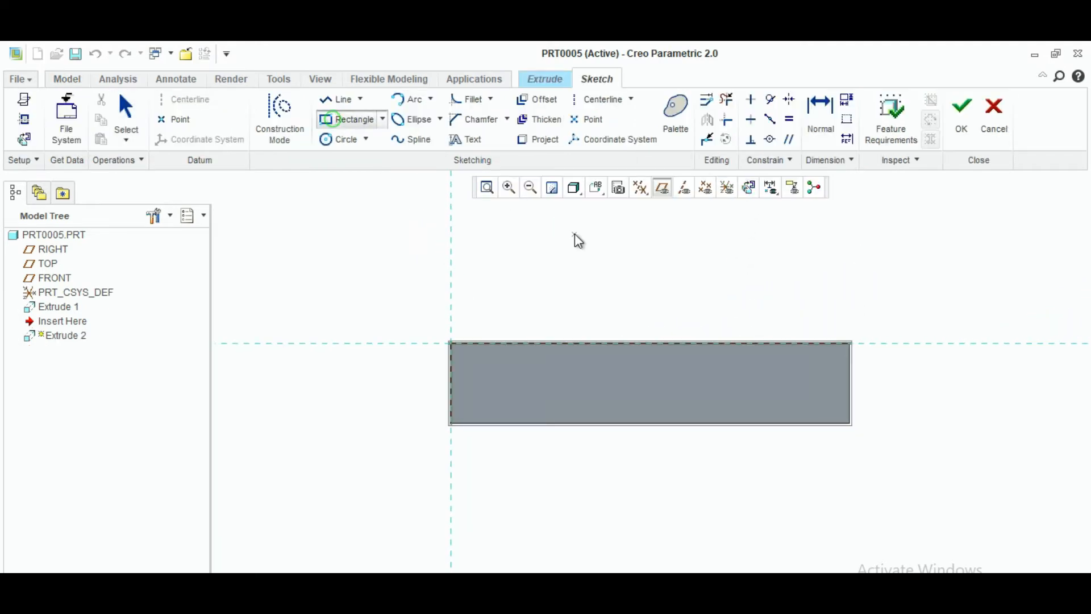
click(587, 229)
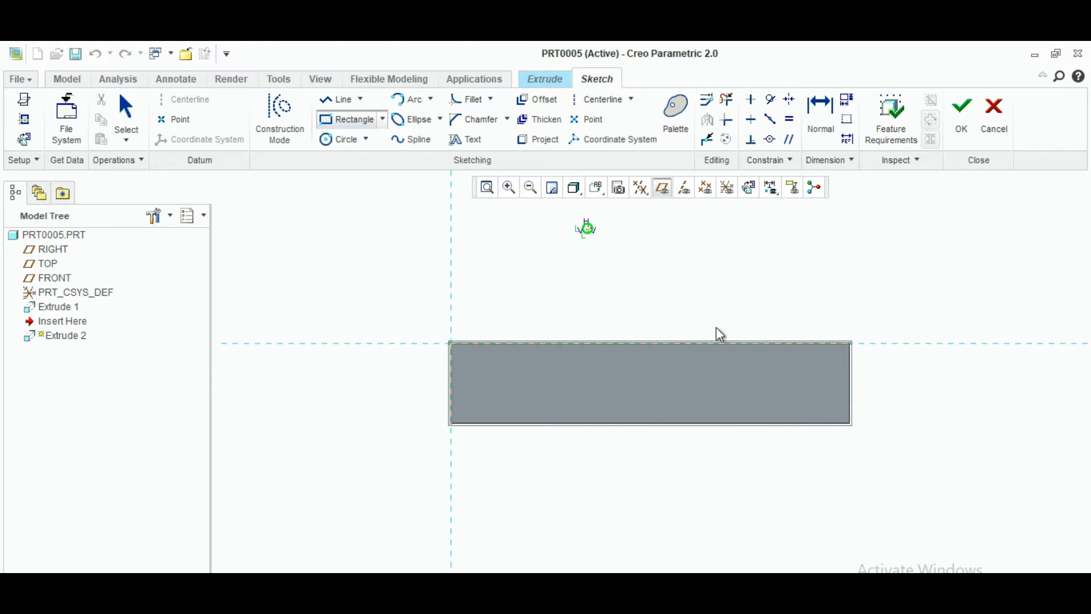
click(754, 342)
middle_click(798, 288)
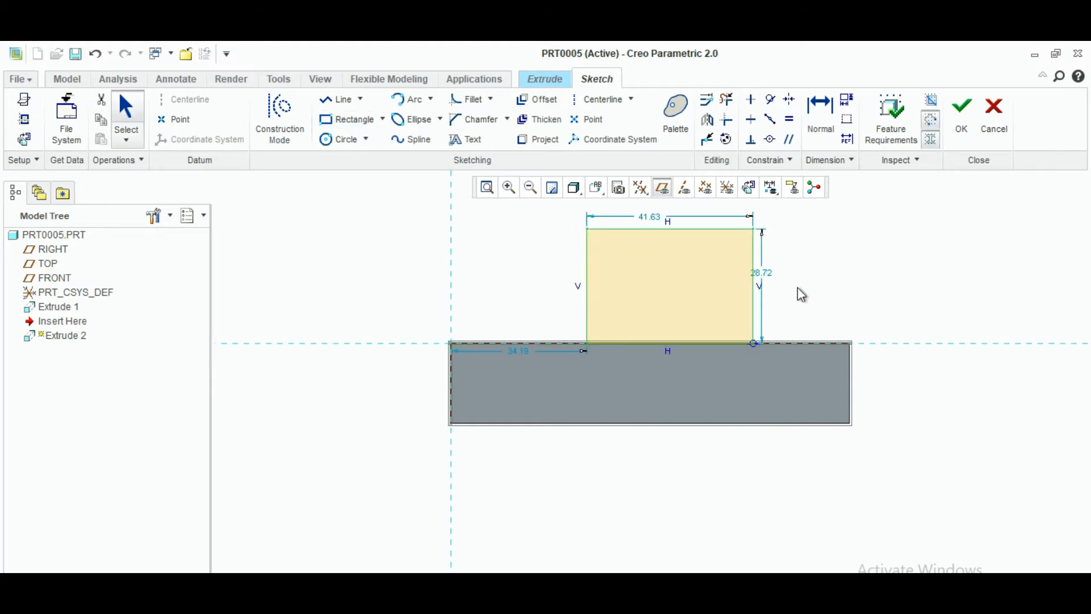
Step: Set the sketched rectangle's height to 40
double_click(759, 274)
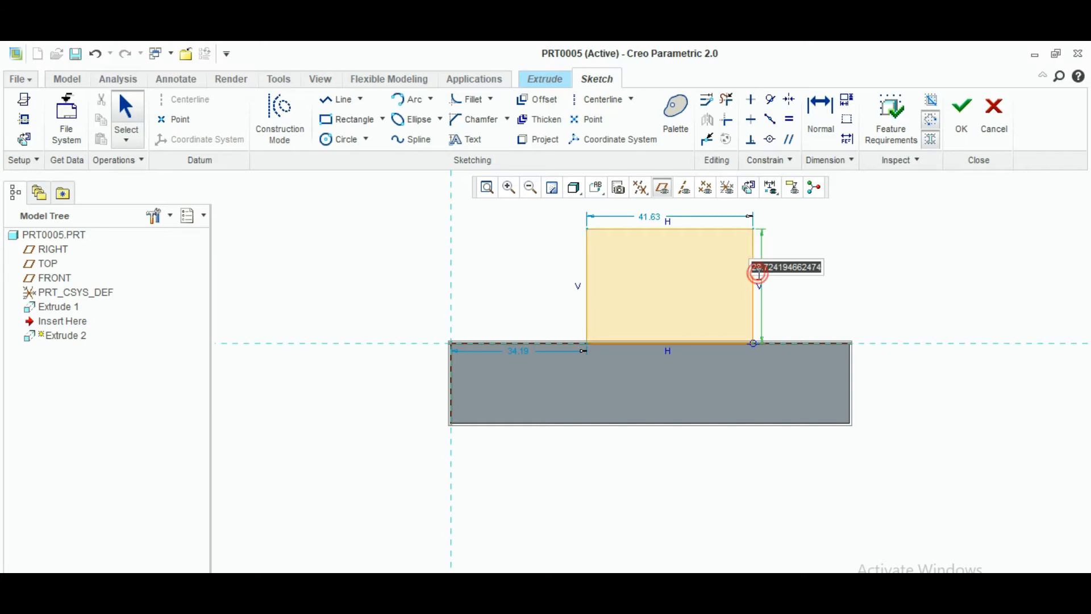
key(BackSpace)
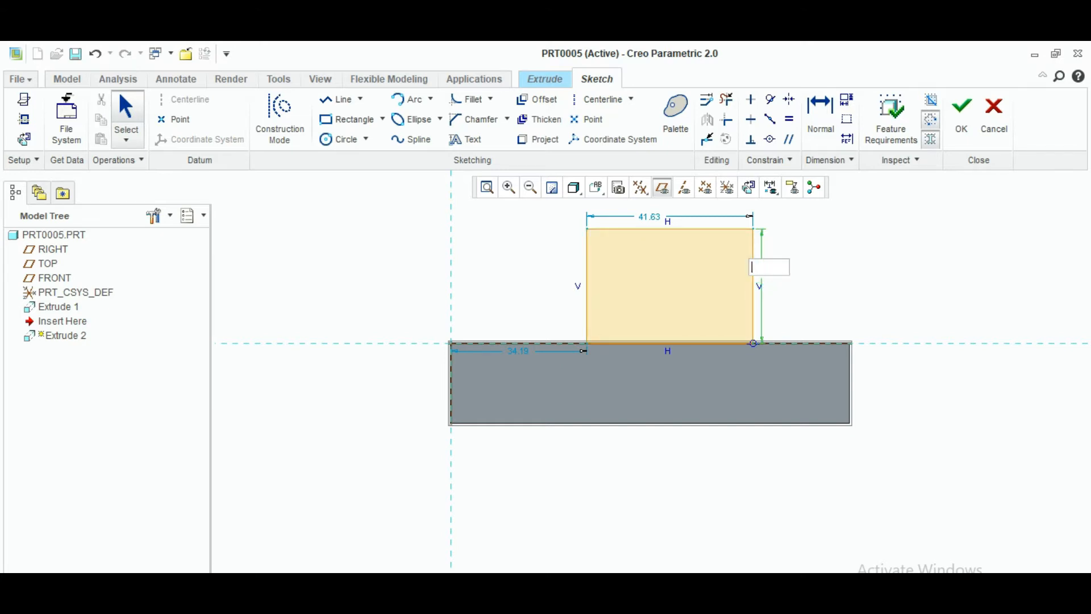
text(40)
key(Return)
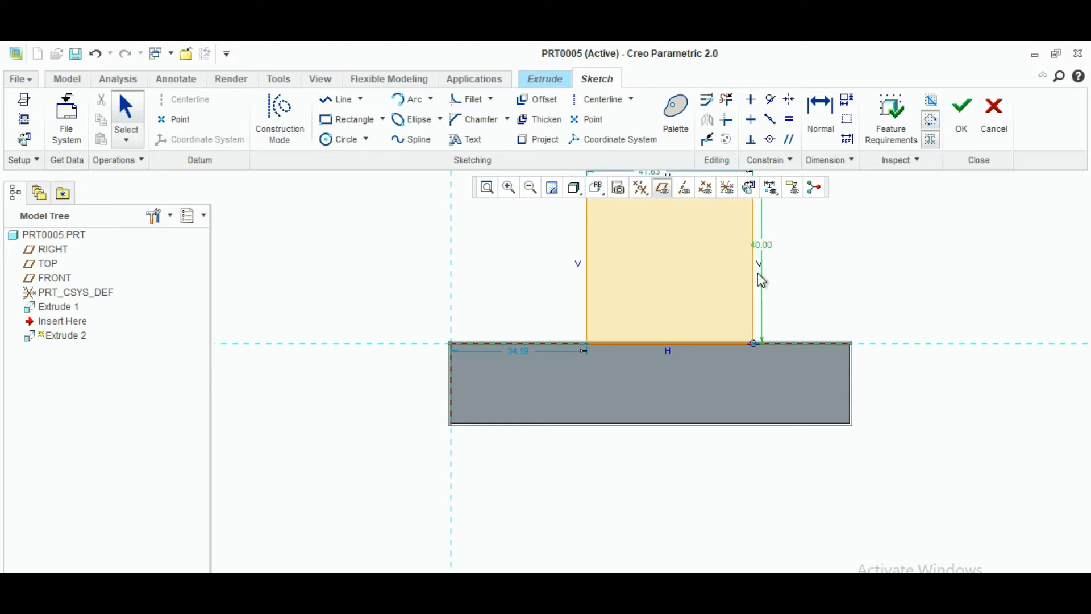
click(487, 187)
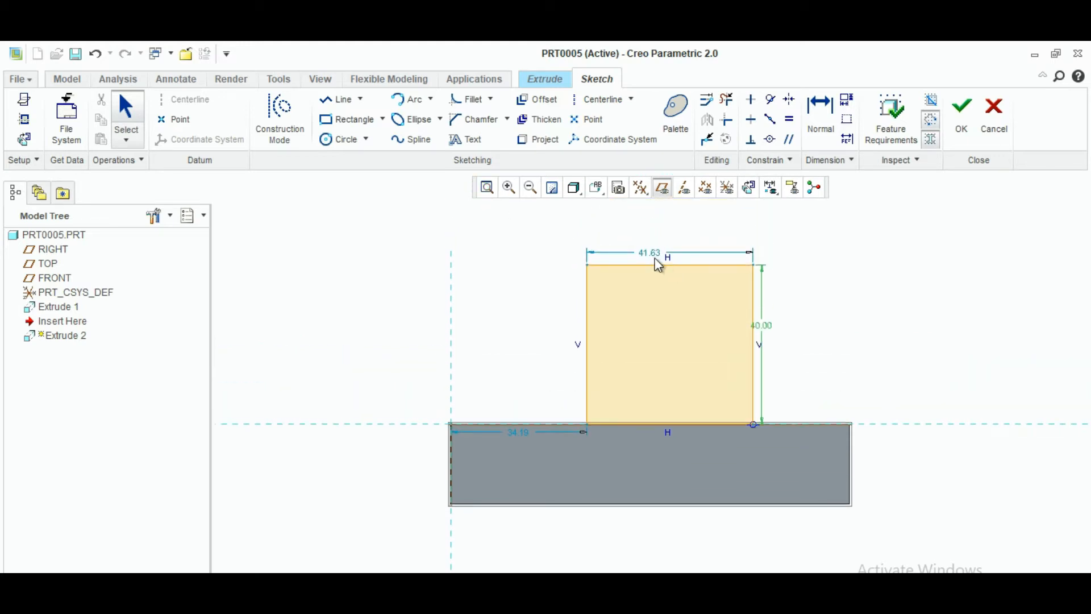
Step: Dimension the rectangle's width and set its horizontal offset from the base block's left end to 25
click(648, 253)
click(519, 434)
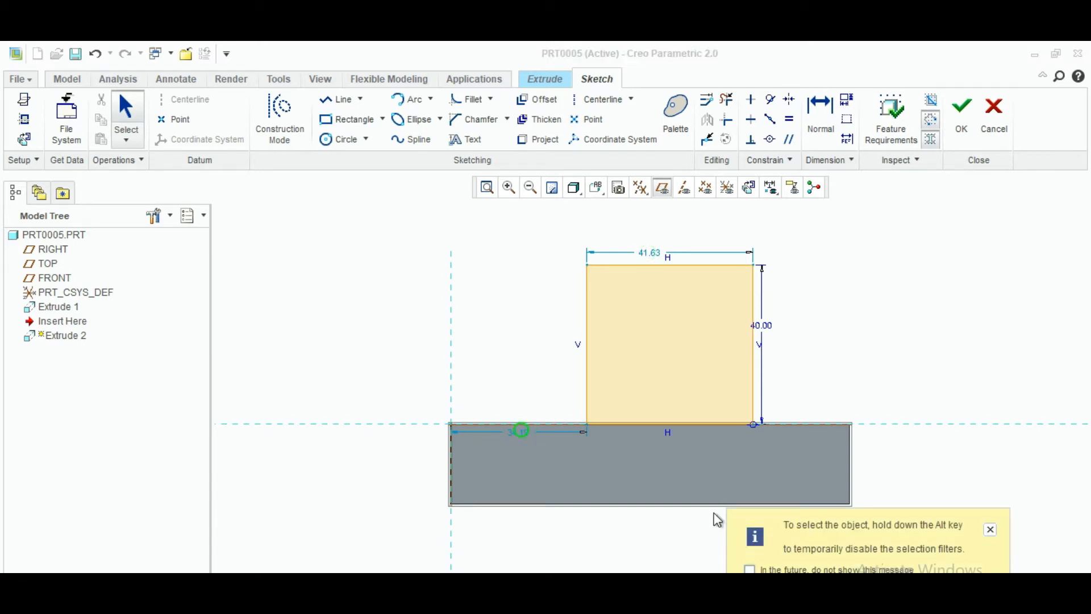
click(521, 434)
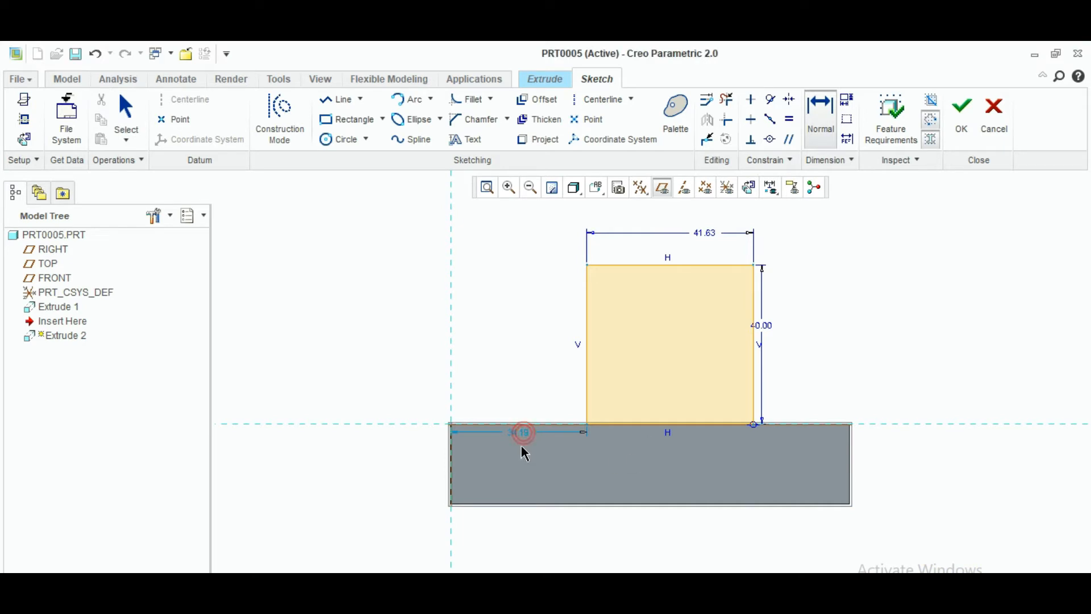
double_click(518, 432)
key(BackSpace)
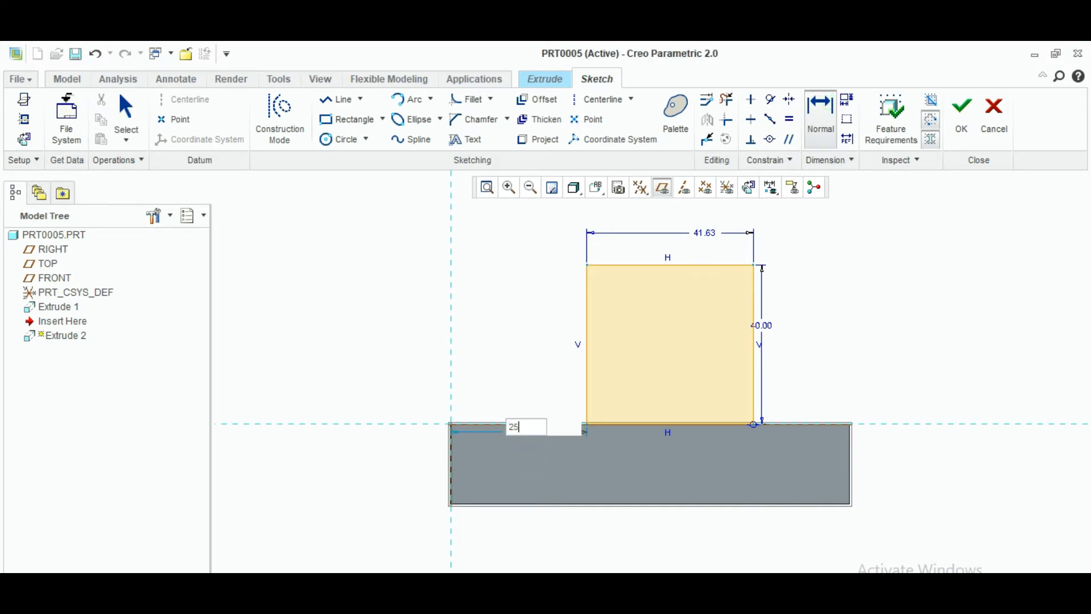
key(Return)
Step: Set the rectangle's width to 50 and finish the sketch
double_click(667, 231)
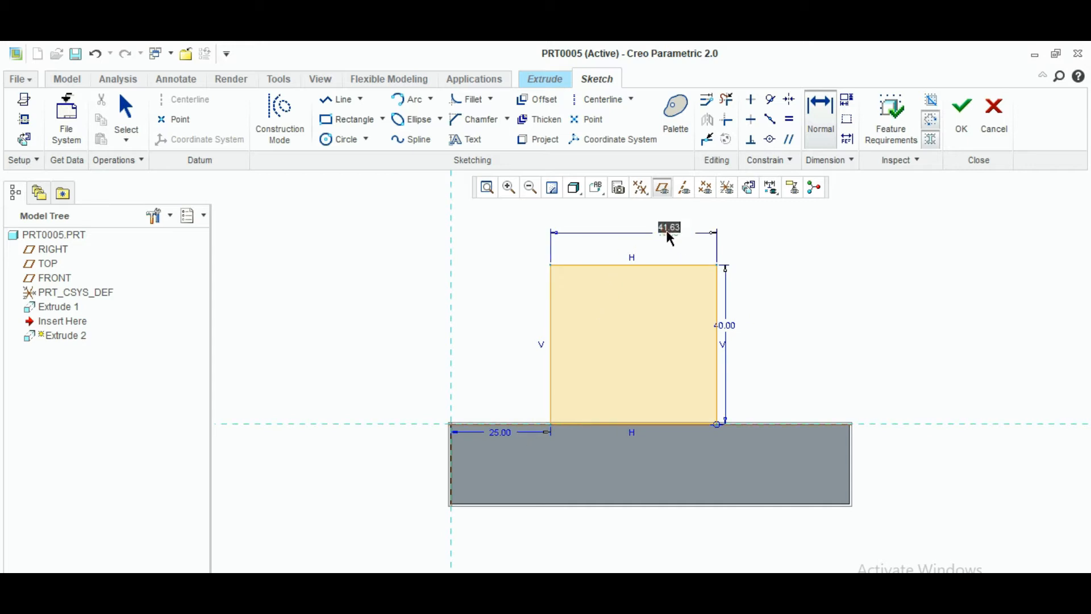
key(BackSpace)
text(50)
key(Return)
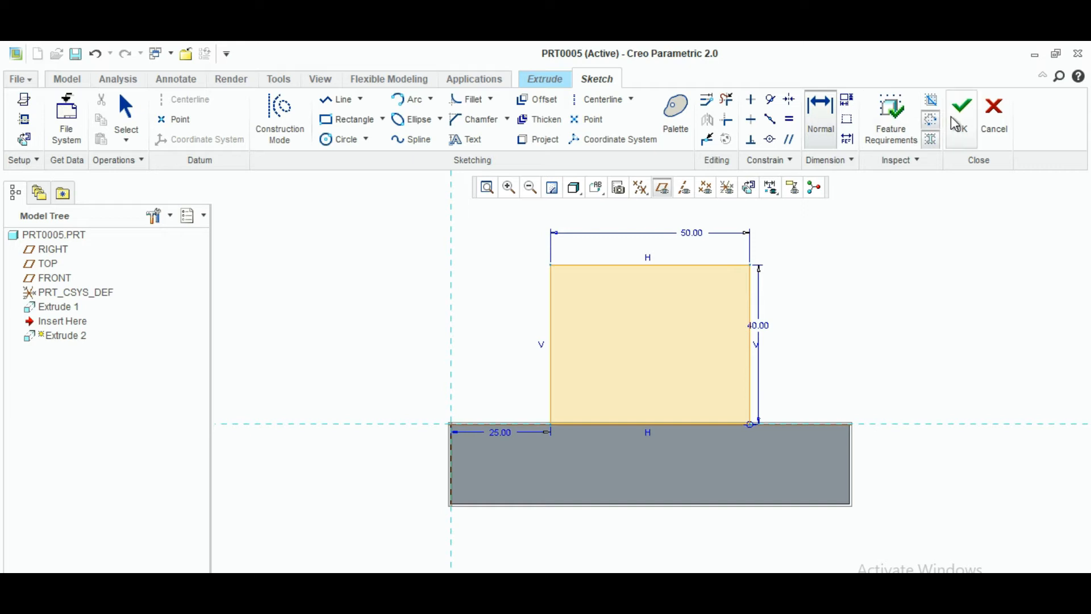
click(957, 114)
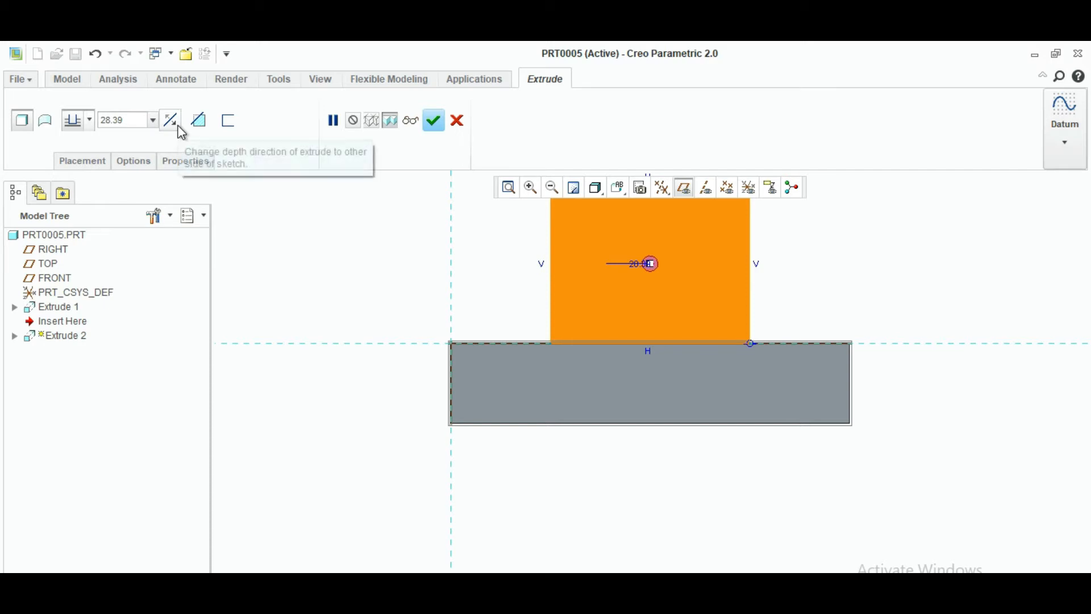
Step: Reverse the extrude direction and extrude the rectangle 50 deep across the base block
click(176, 125)
double_click(136, 120)
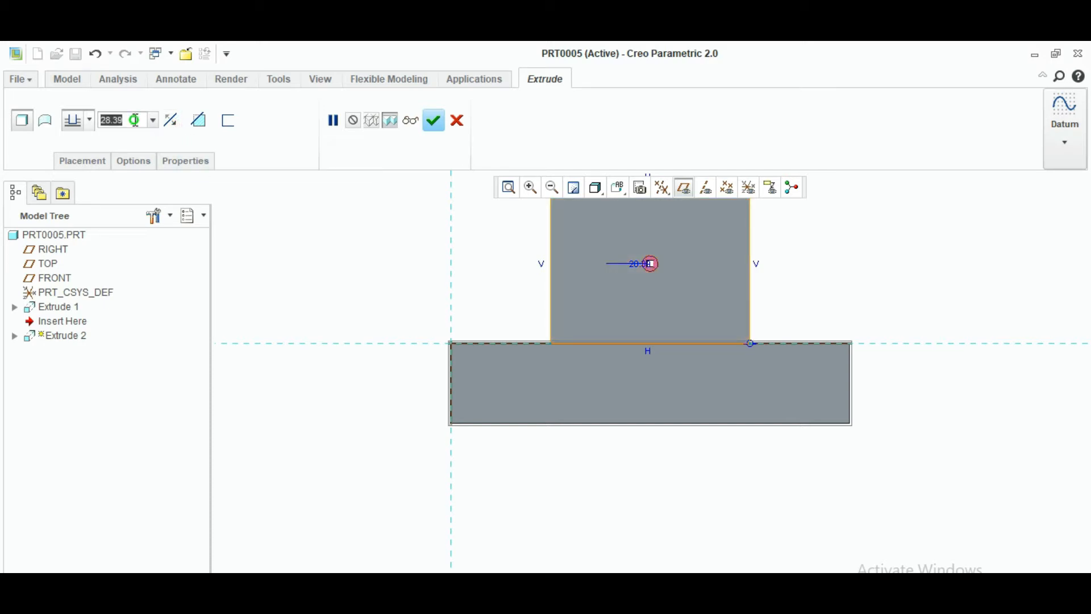
key(BackSpace)
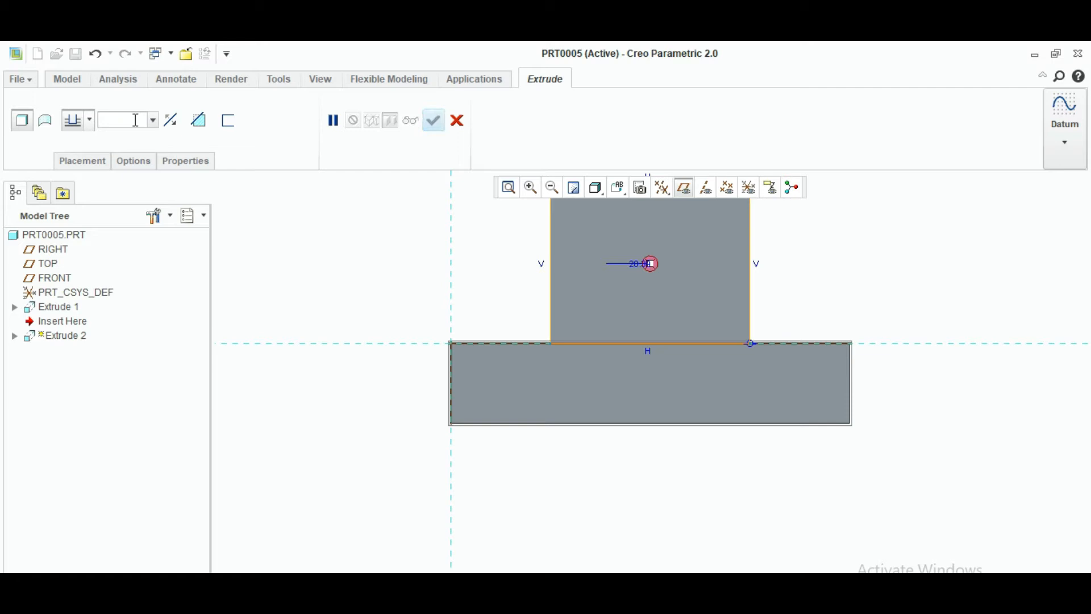
key(Return)
click(434, 121)
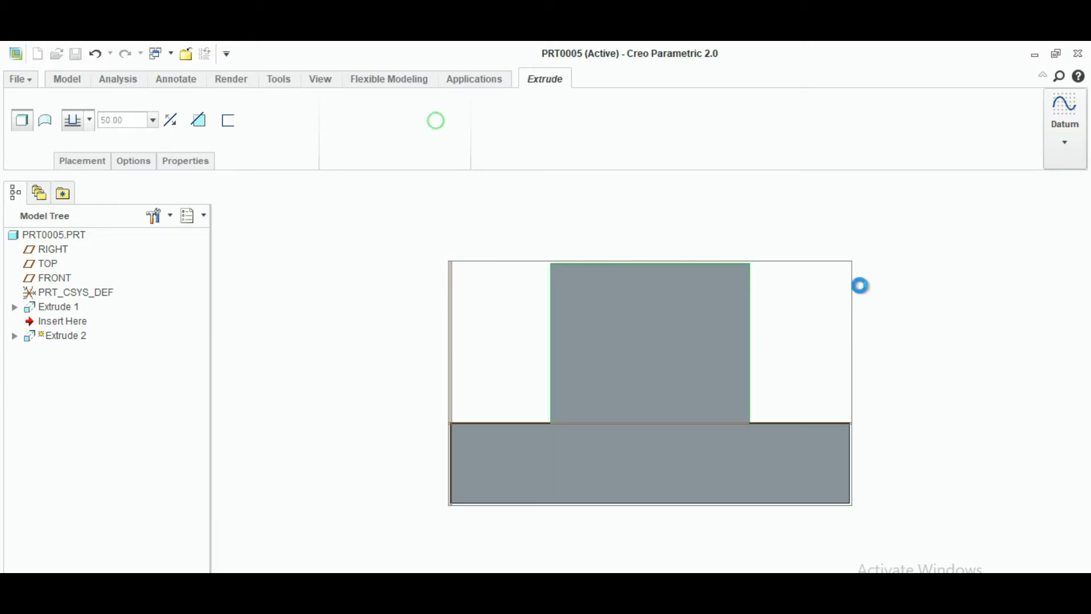
Step: Hide the datum planes and fit the whole model in view
middle_drag(881, 219, 887, 301)
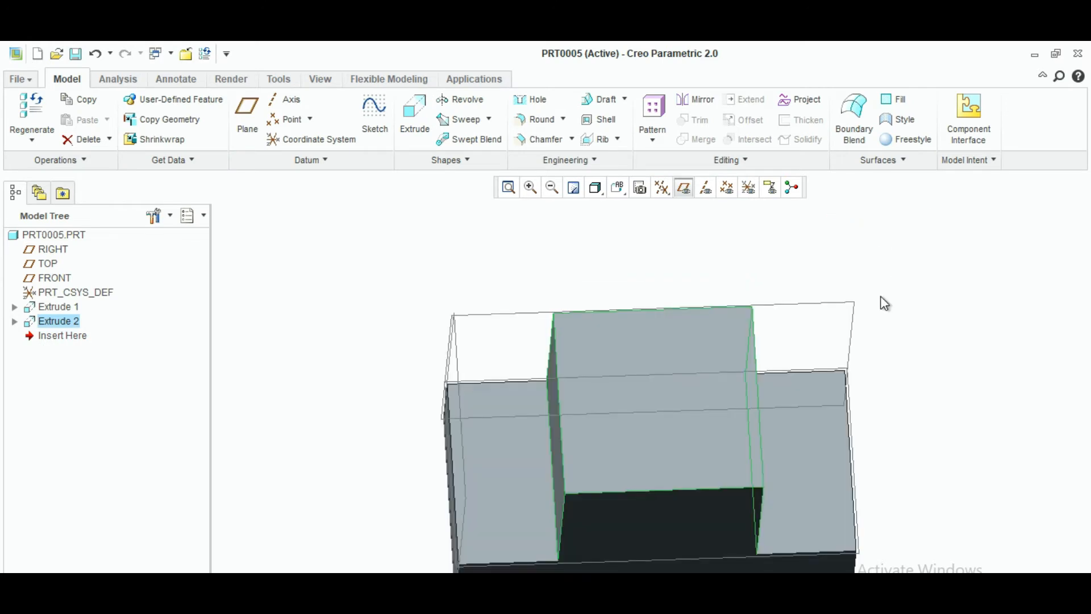
click(676, 190)
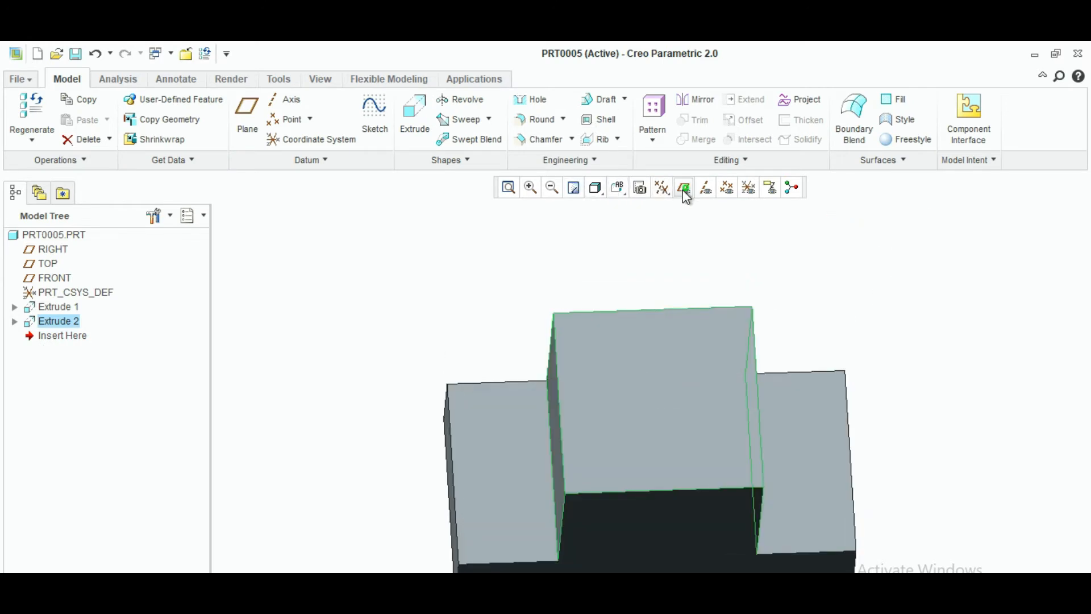
click(509, 189)
Step: Start an extrusion on the raised block's top face and sketch a rectangle about 34.47 by 32.26 reaching its front edge
click(694, 333)
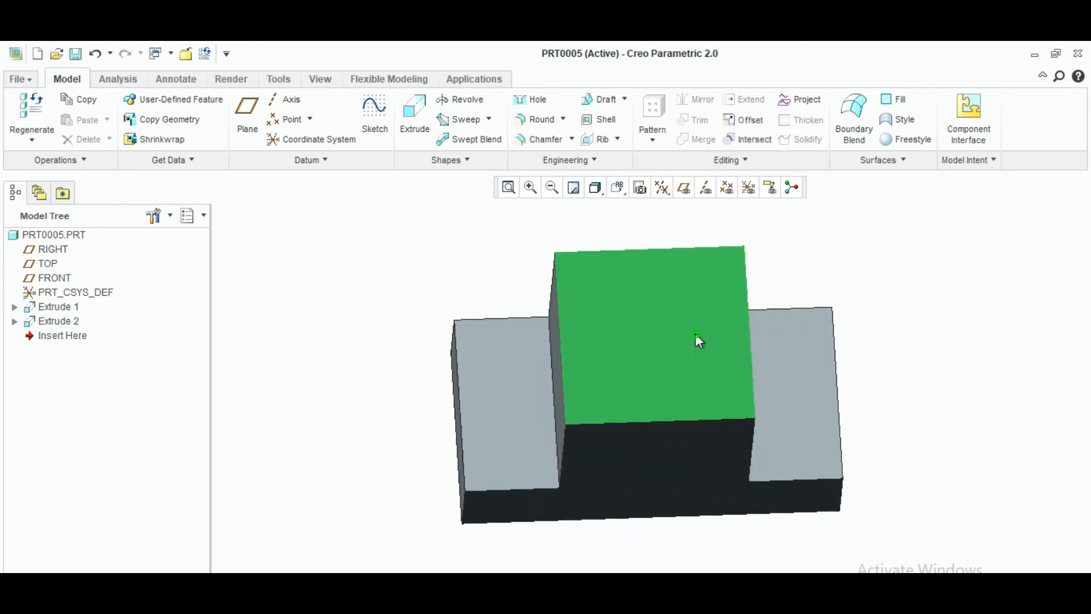
click(413, 116)
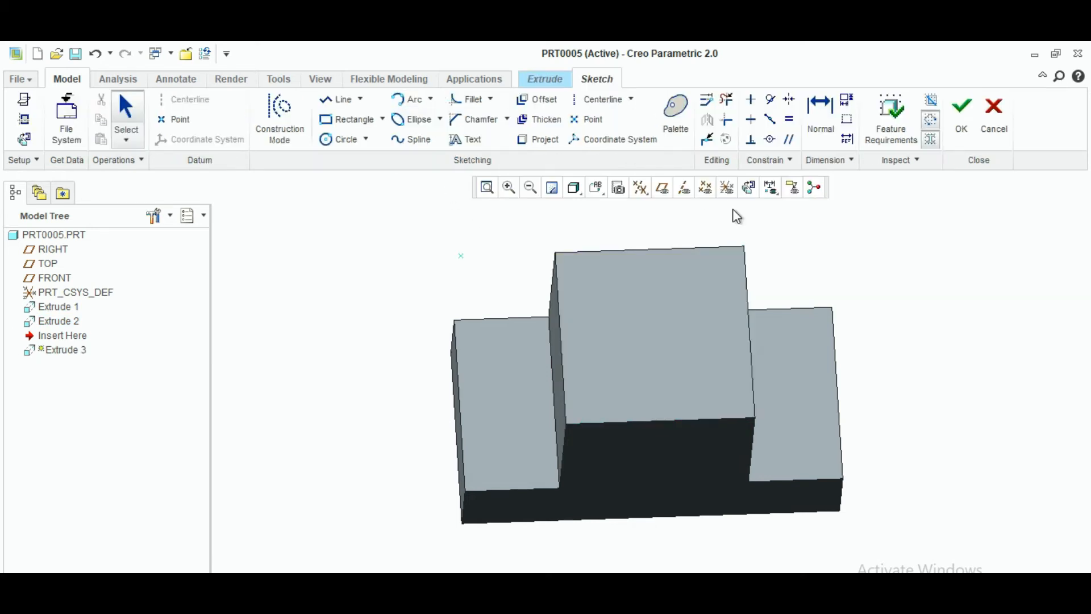
click(749, 187)
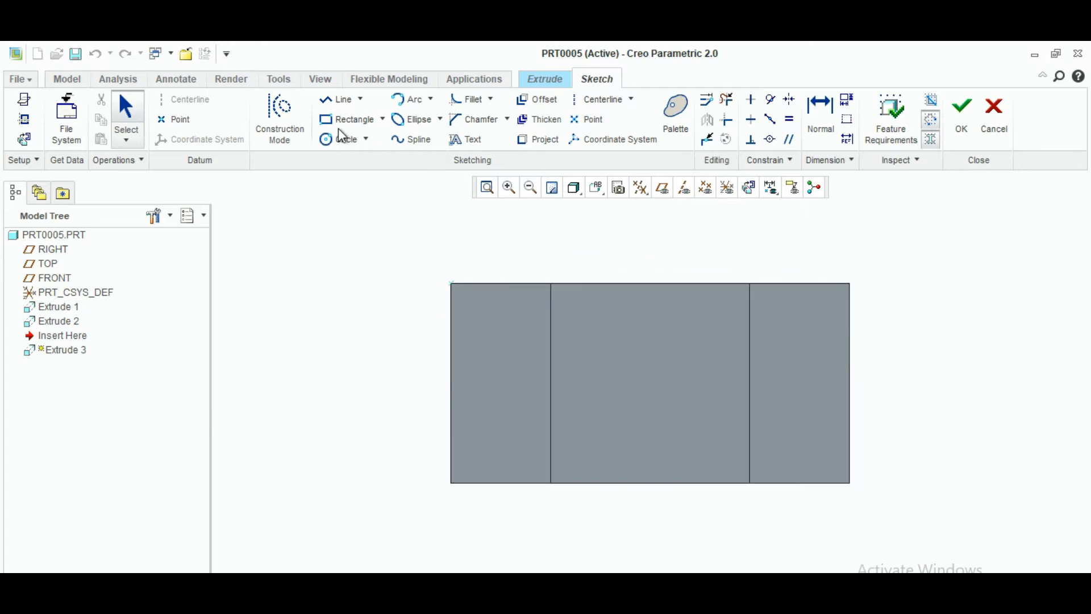
click(332, 119)
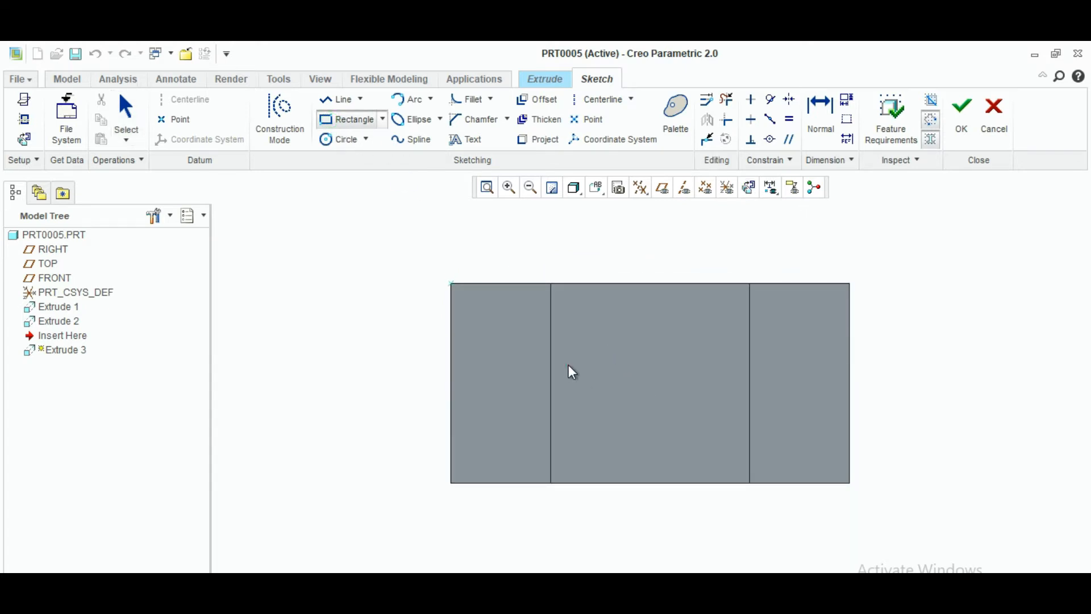
click(586, 354)
click(667, 421)
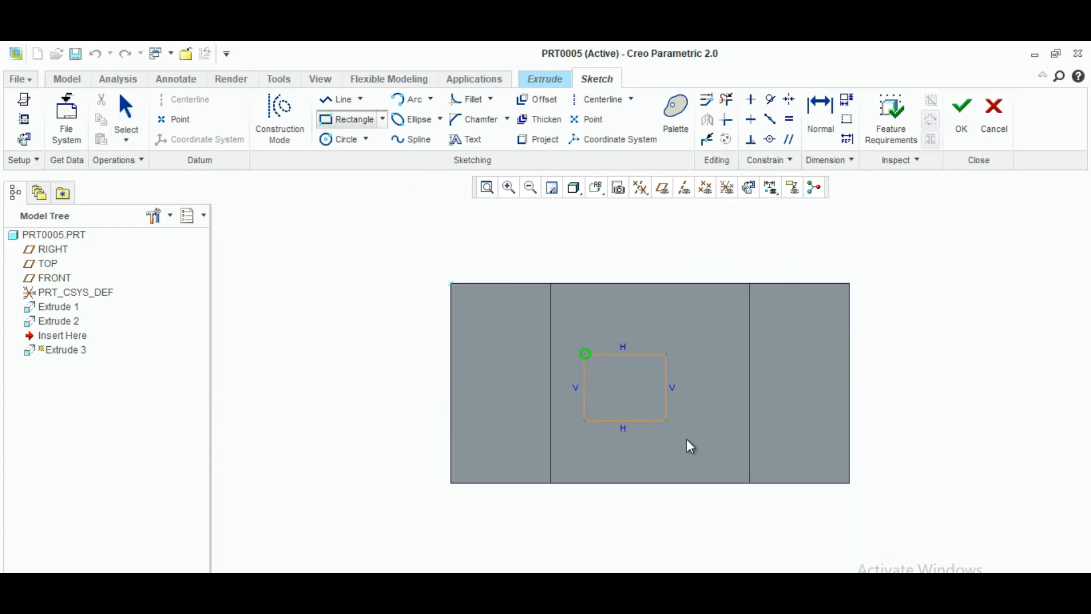
click(722, 482)
click(126, 109)
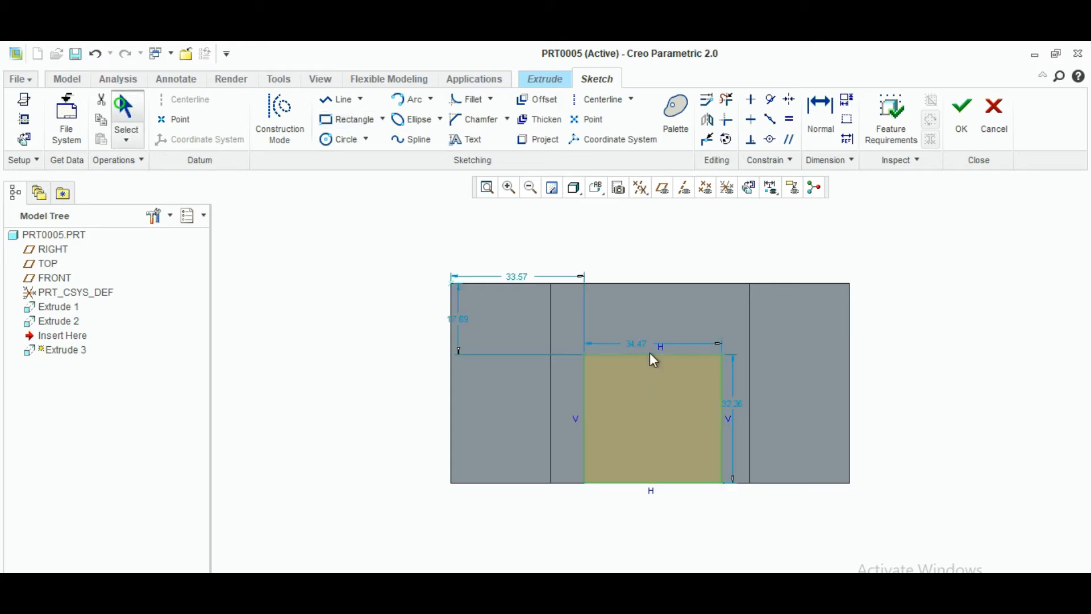
Step: Set the width of the rectangle on the top face to 30
double_click(637, 348)
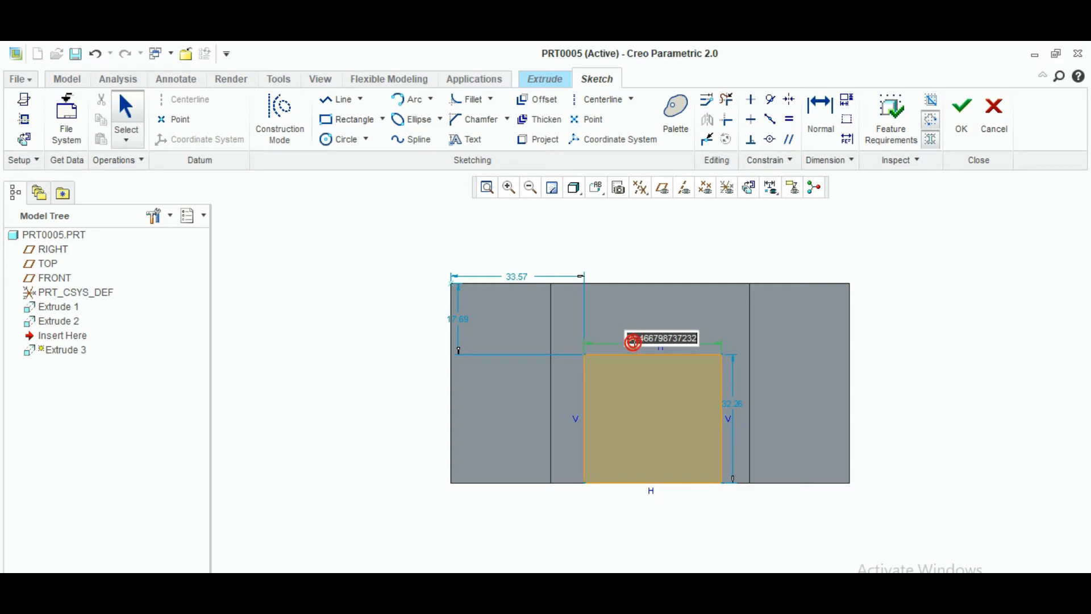
key(BackSpace)
text(3)
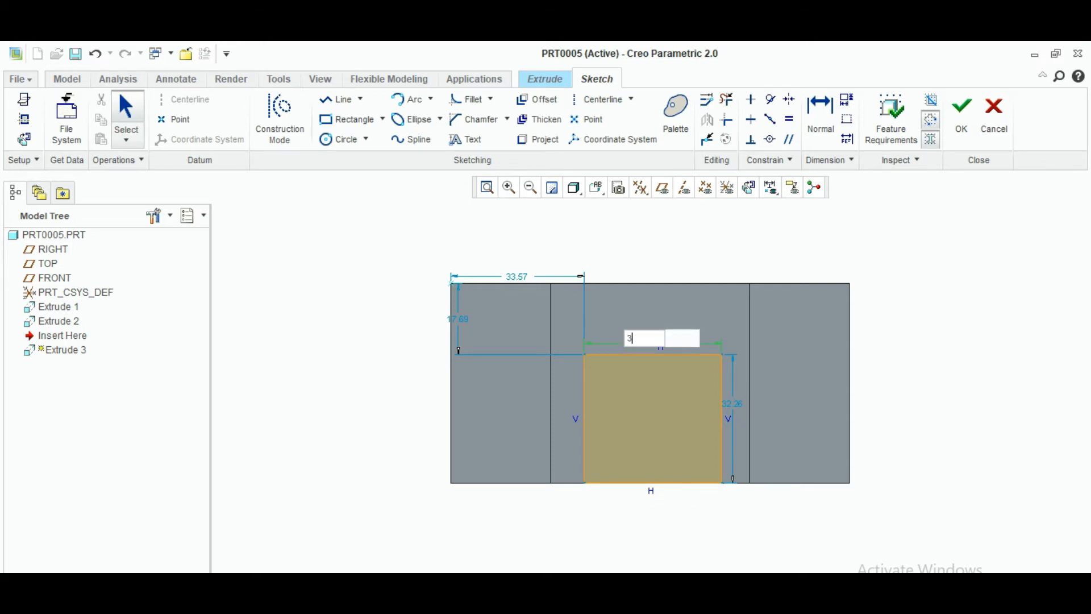
text(0)
key(Return)
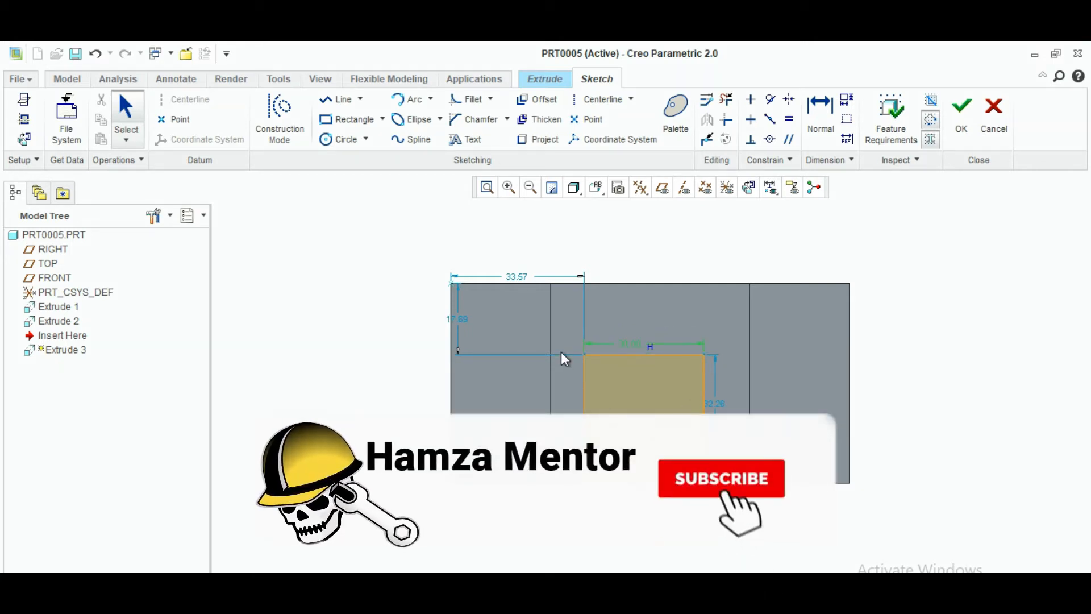
Step: Dimension the rectangle's left side from the raised block's left edge and set the distance to 10
click(821, 113)
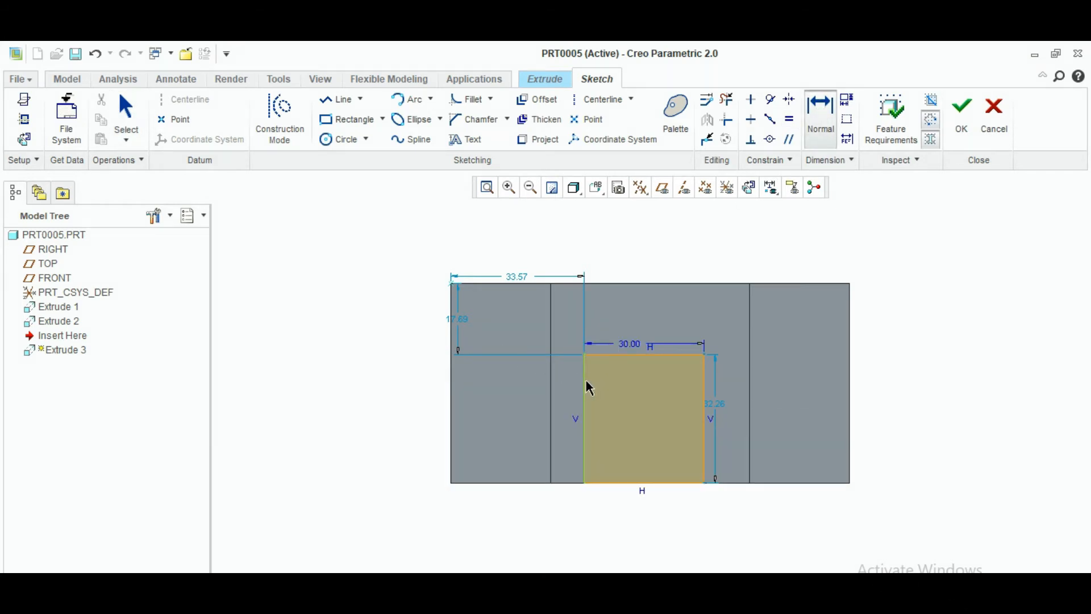
click(551, 406)
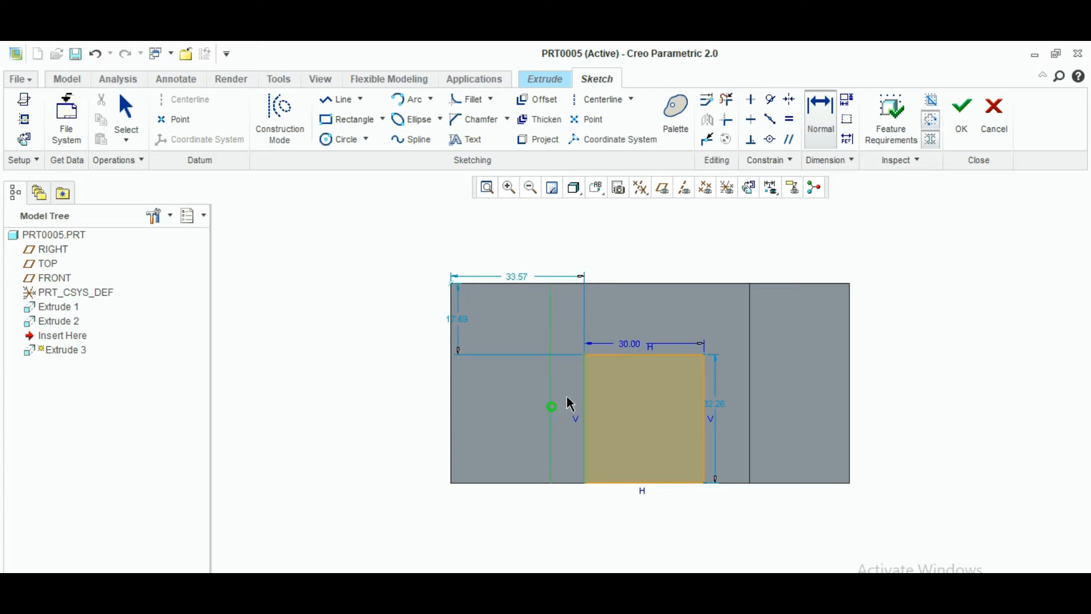
middle_click(577, 395)
key(BackSpace)
text(10)
key(Return)
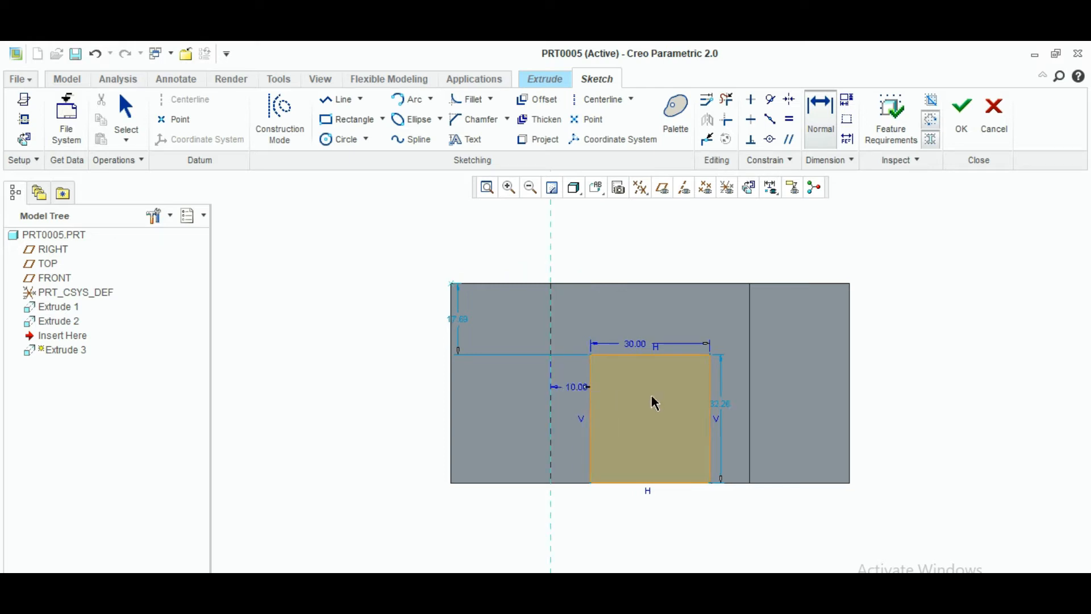
Step: Set the front-to-back height of the rectangle on the top face to 30
double_click(722, 418)
key(BackSpace)
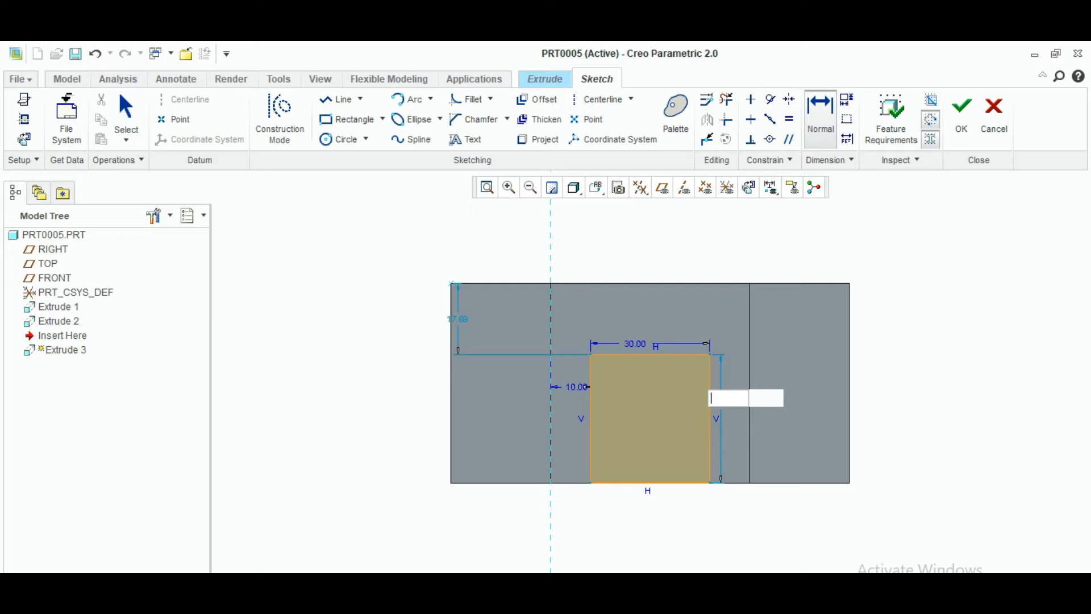
text(30)
key(Return)
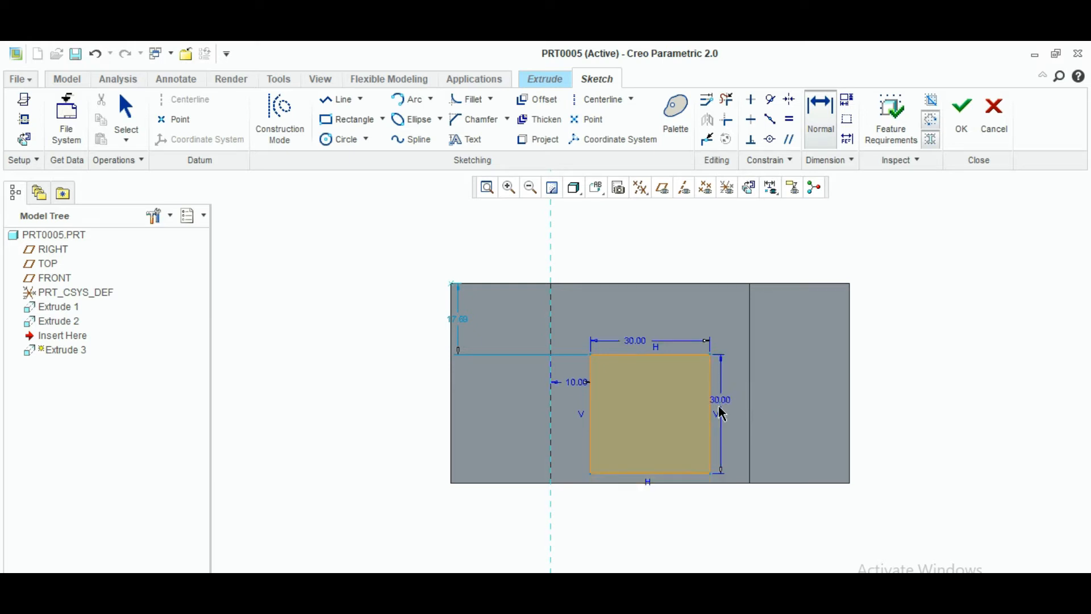
Step: Set the rectangle's front-to-back height to 25 and its distance from the block's back edge to 25
double_click(723, 399)
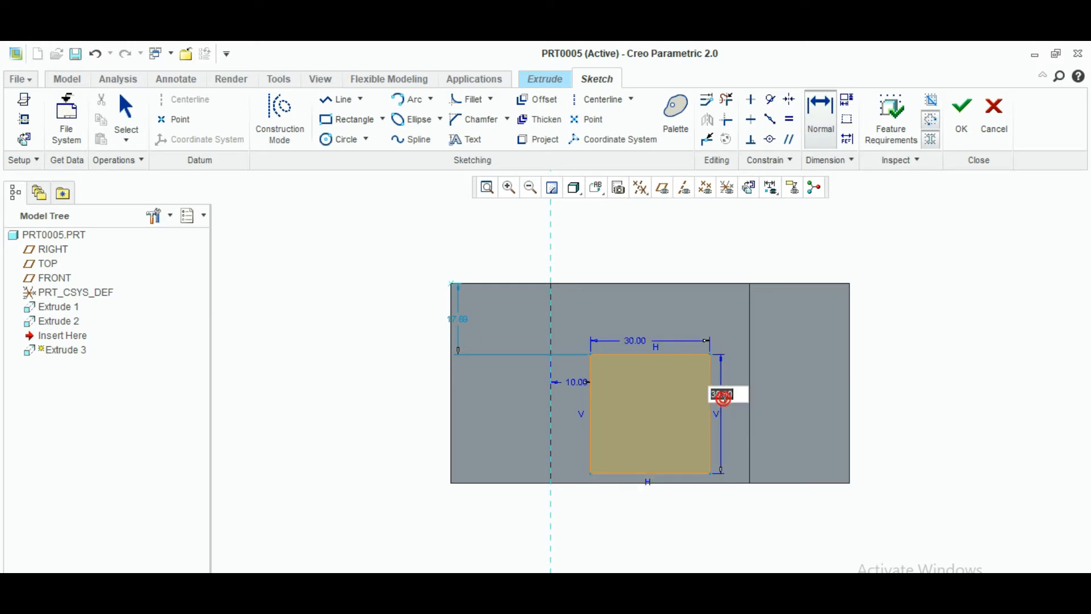
key(BackSpace)
text(25)
key(Return)
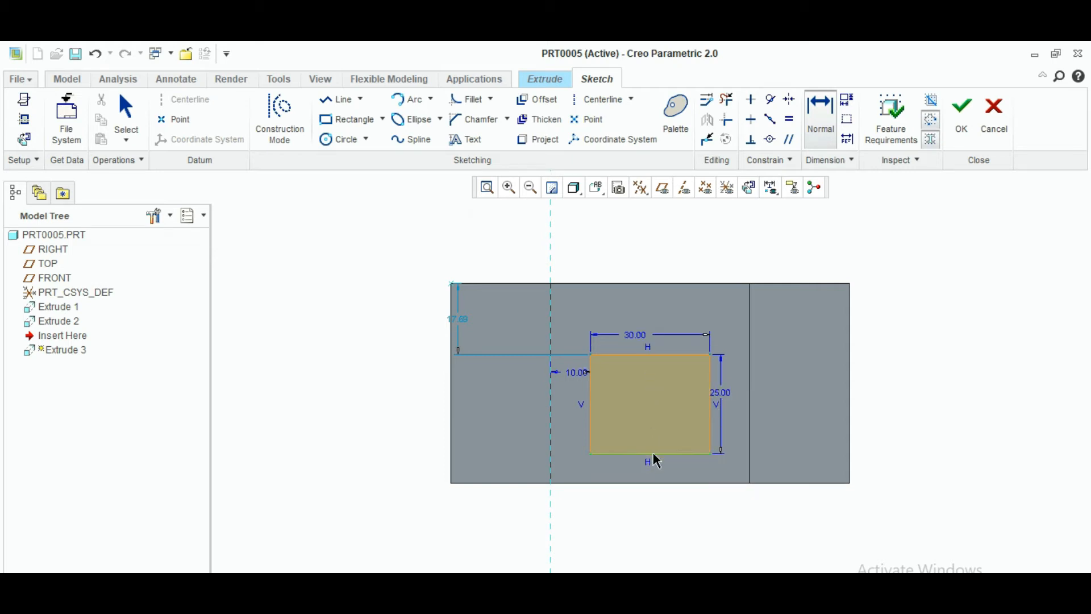
double_click(460, 321)
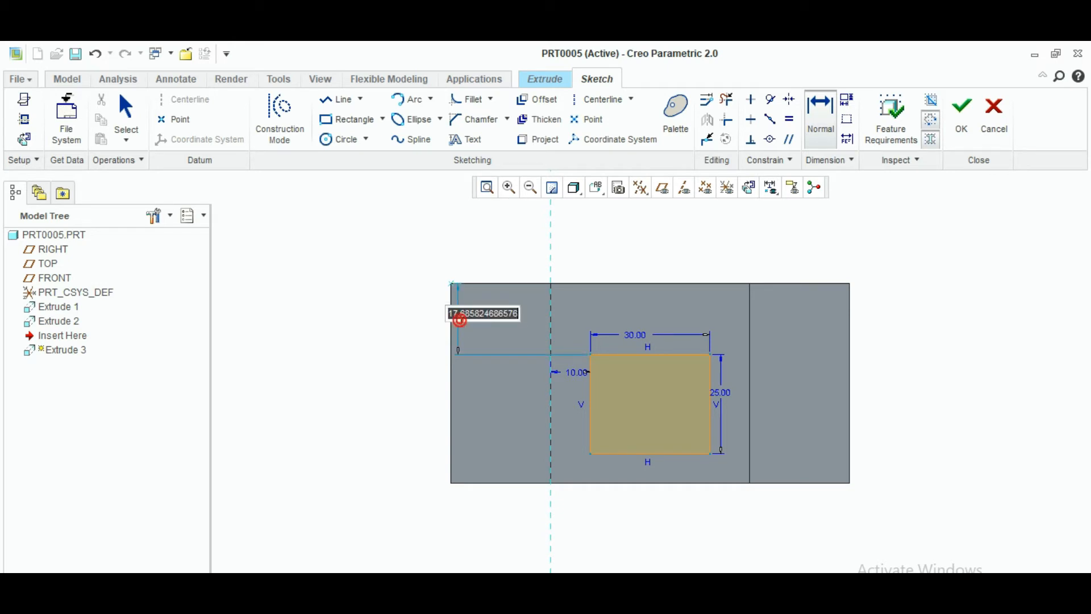
key(BackSpace)
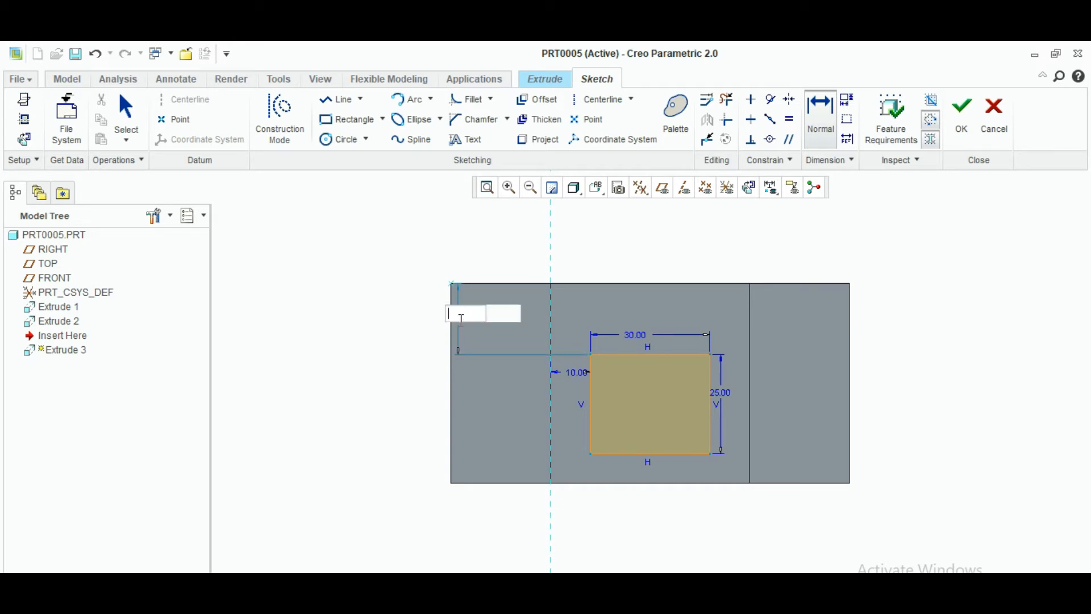
key(Return)
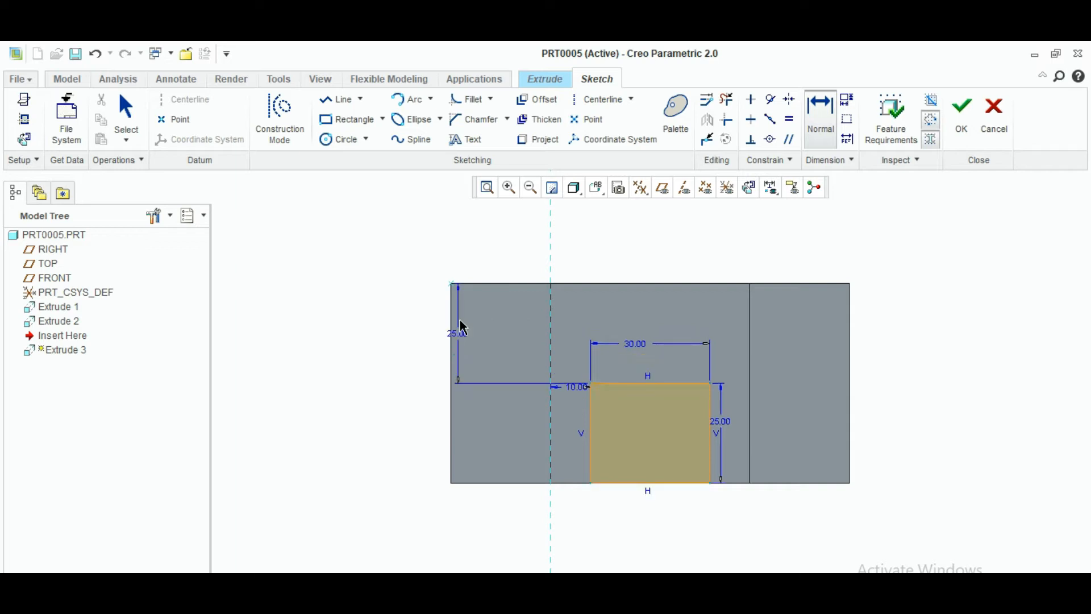
Step: Finish the sketch and extrude the rectangle as a cut 40 deep down into the raised block
click(965, 115)
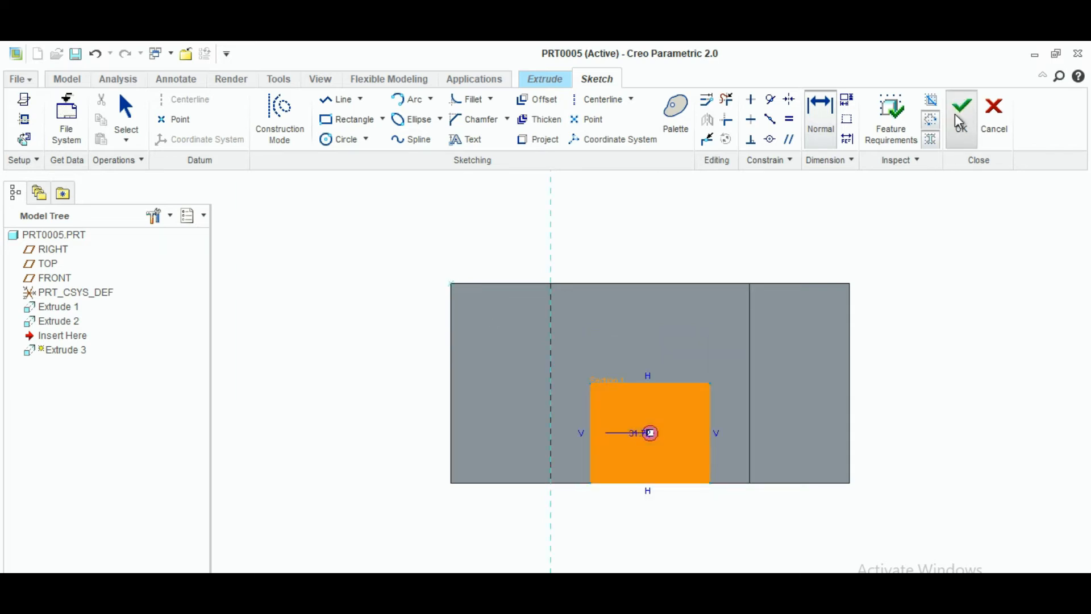
click(199, 120)
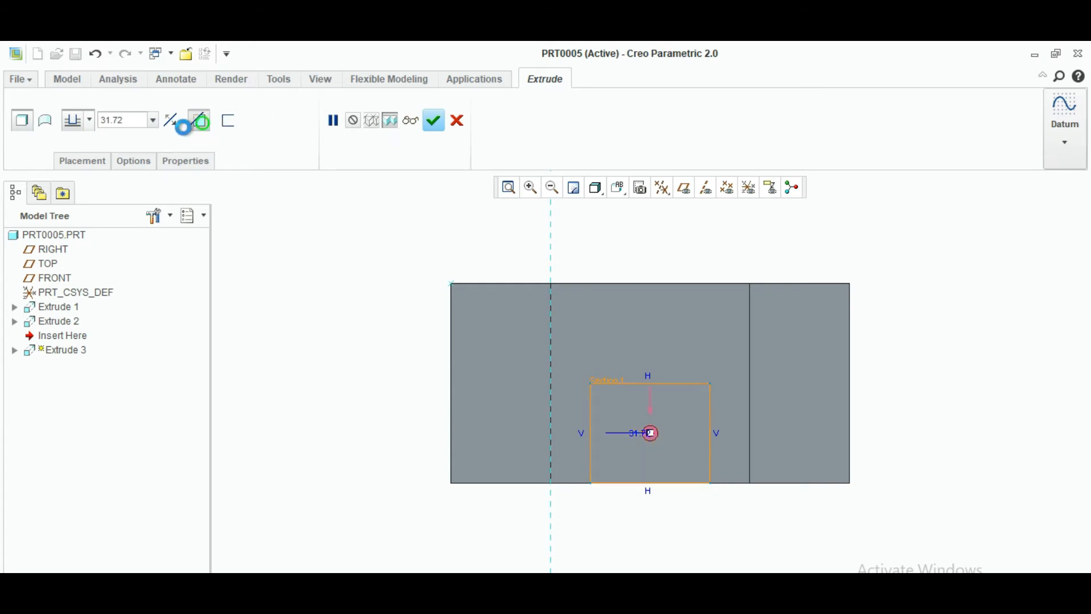
click(170, 120)
double_click(138, 120)
key(BackSpace)
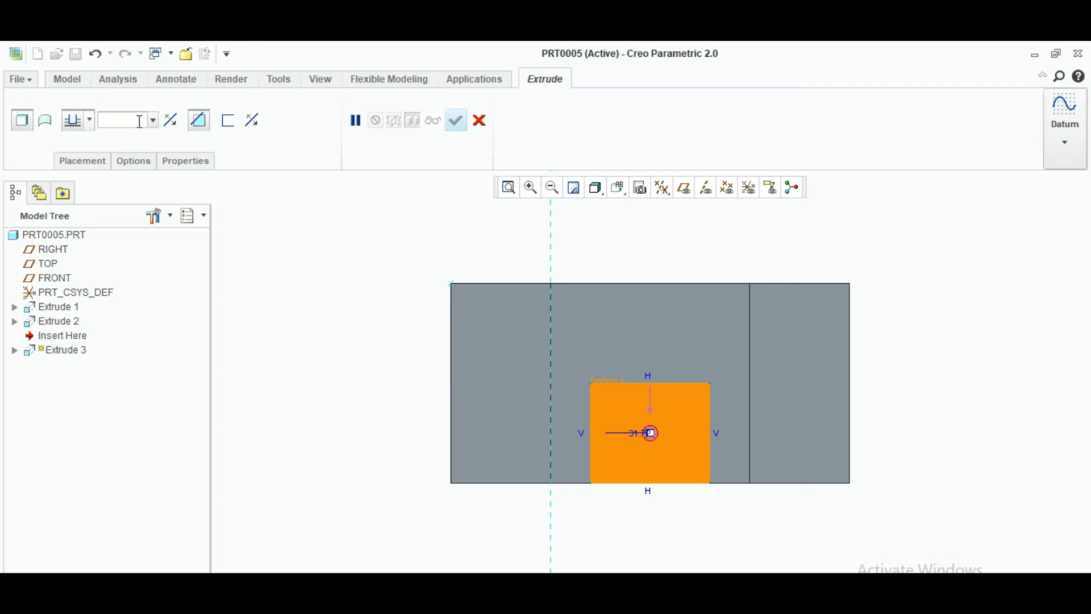
key(Return)
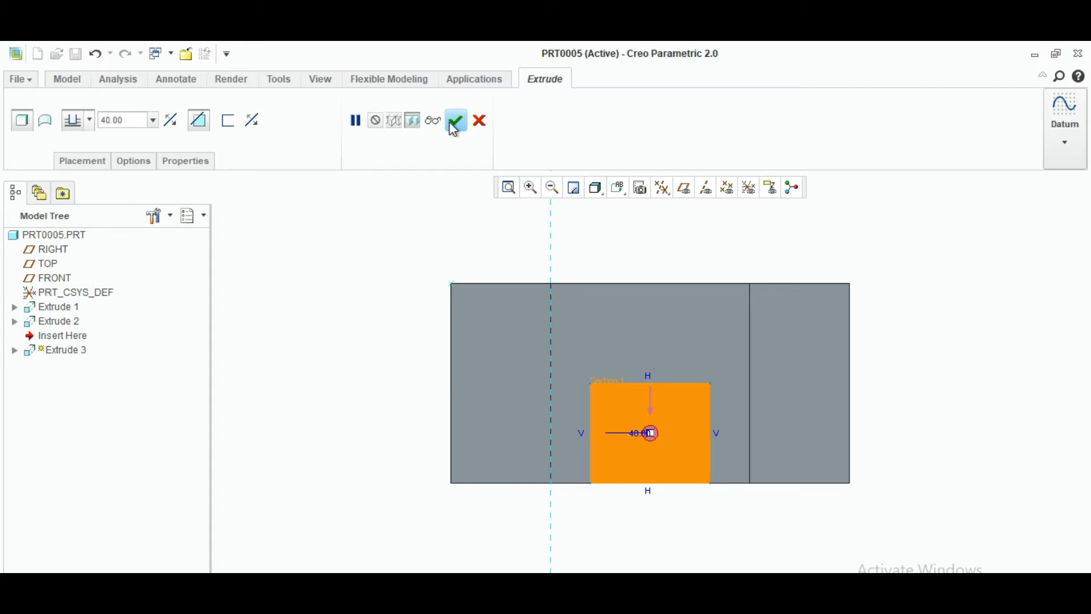
click(457, 121)
middle_drag(1030, 312, 1024, 265)
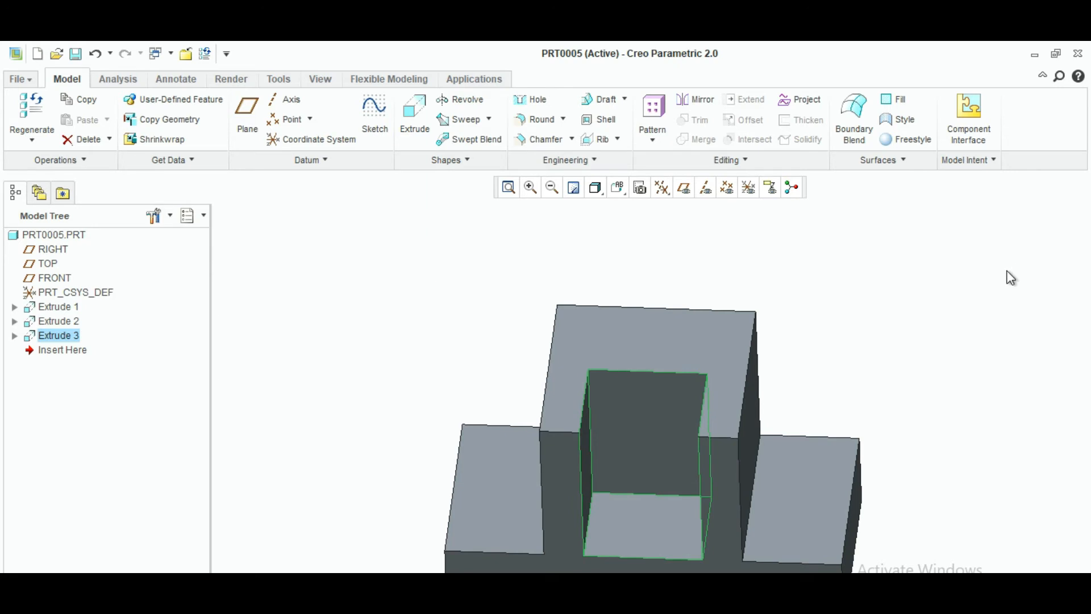
click(1011, 277)
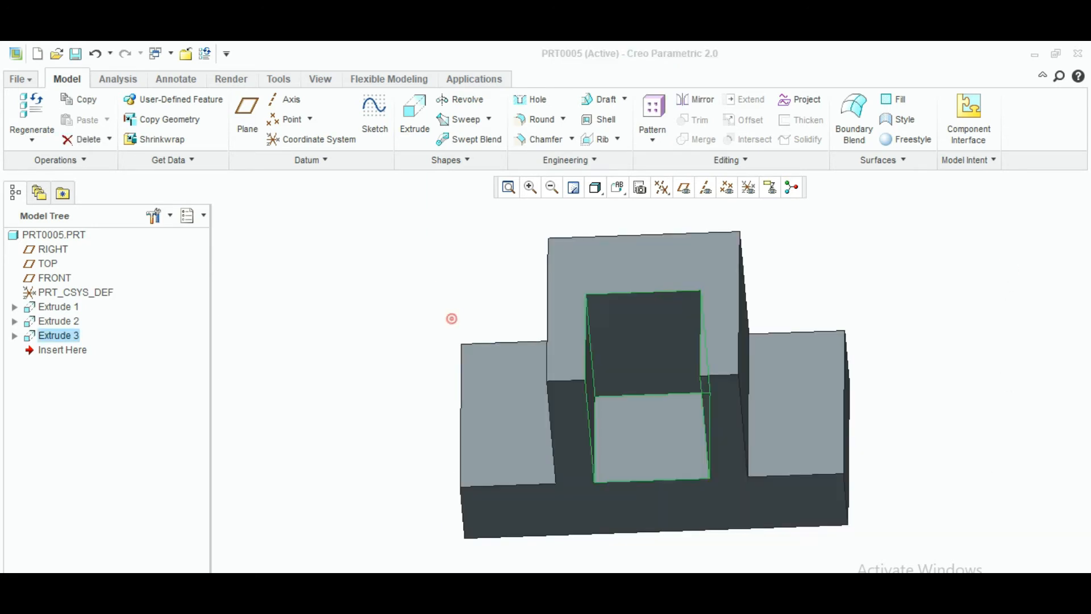
Step: Start an extrusion on the pocket's back wall and sketch two equal circles about 10 in diameter, one above the other
click(648, 349)
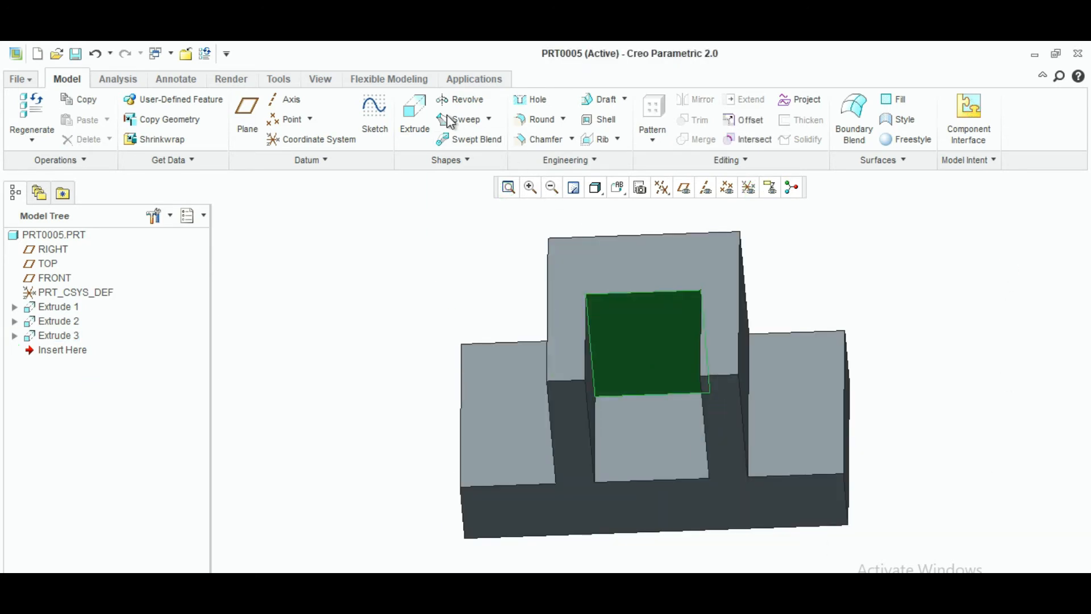
click(414, 111)
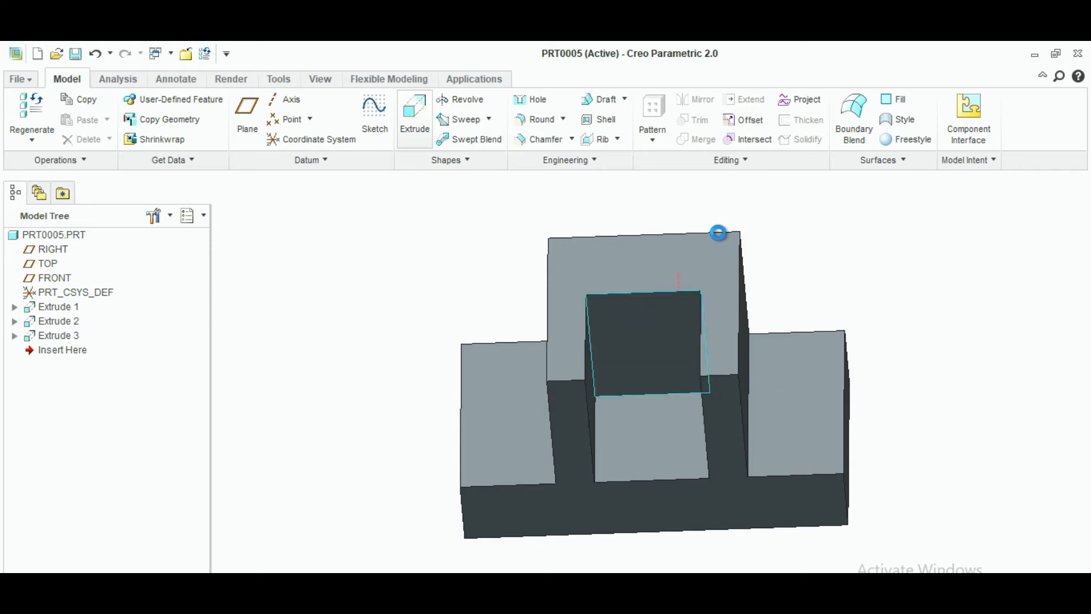
click(720, 236)
click(749, 188)
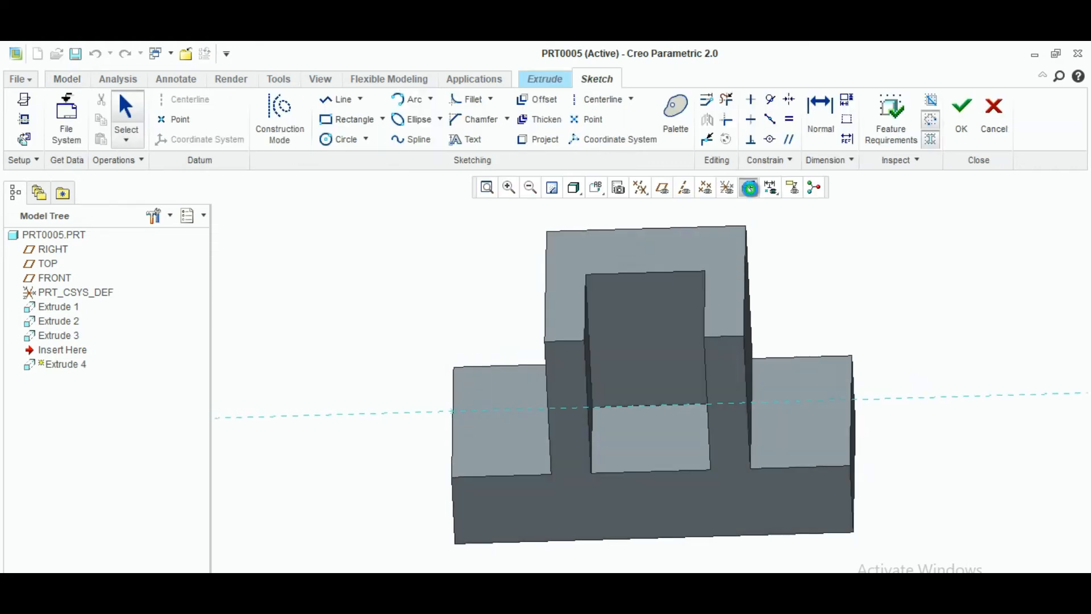
click(340, 140)
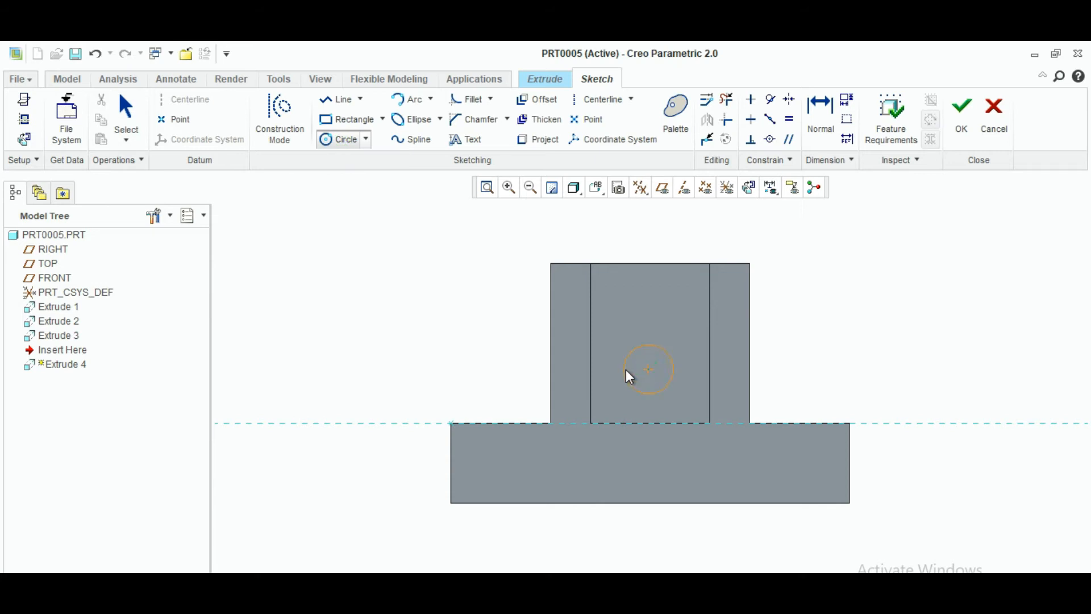
click(629, 369)
click(630, 311)
middle_click(672, 242)
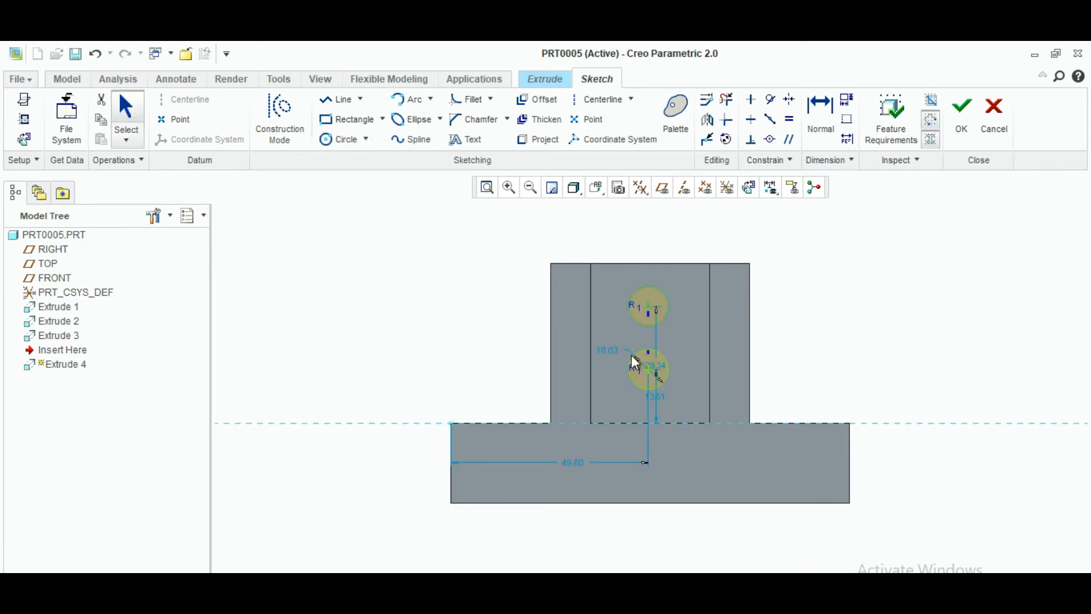
Step: Set the diameter of the two circles on the pocket's back wall to 10
double_click(604, 353)
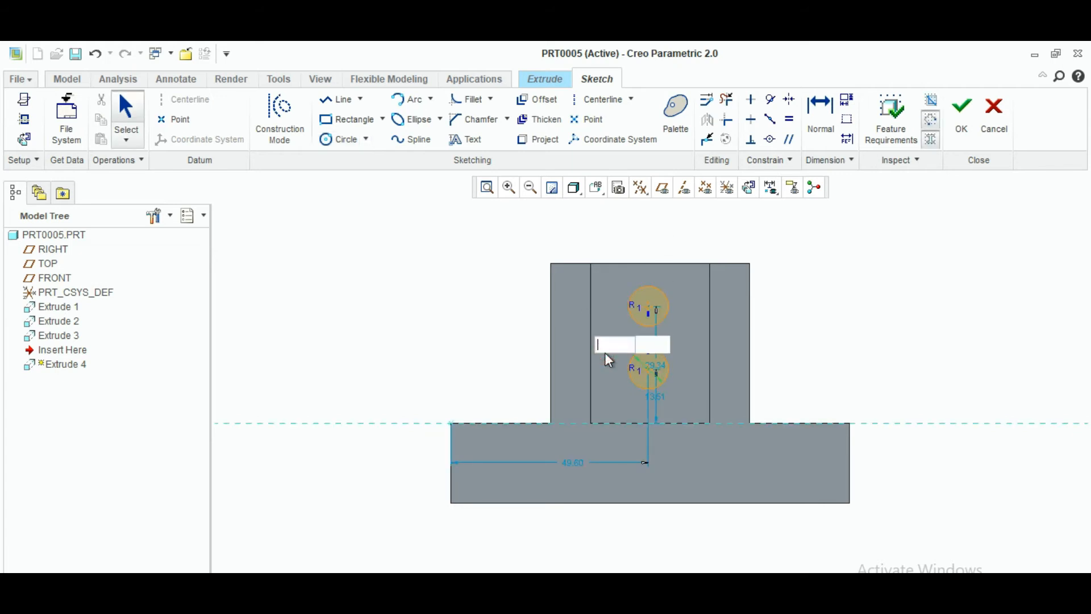
text(10)
key(Return)
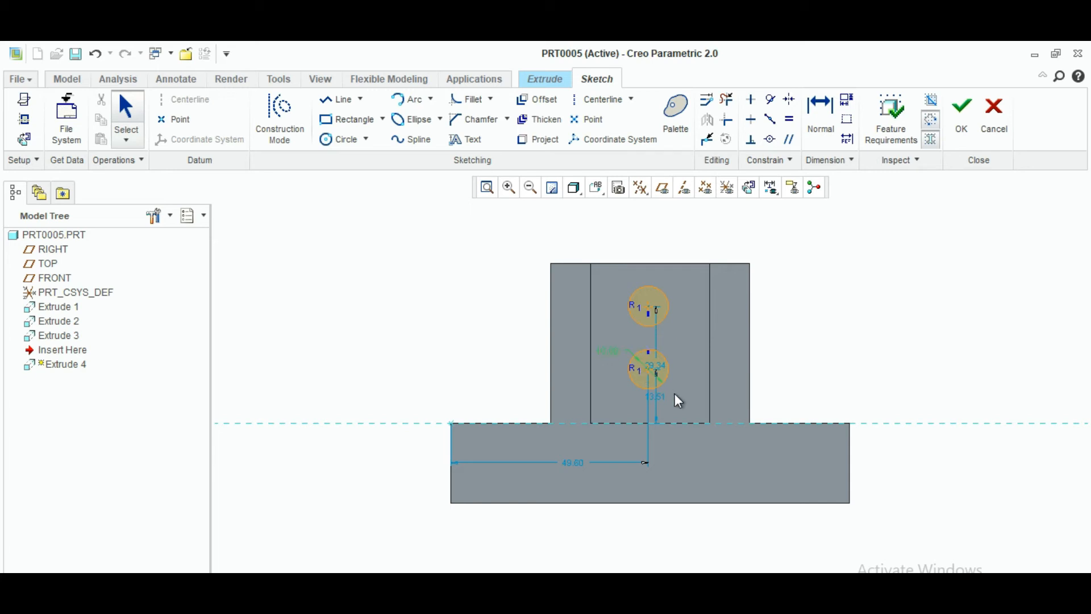
Step: Set the upper circle's centre 30 and the lower circle's centre 15 above the base block's top edge
drag(662, 399, 677, 399)
double_click(658, 364)
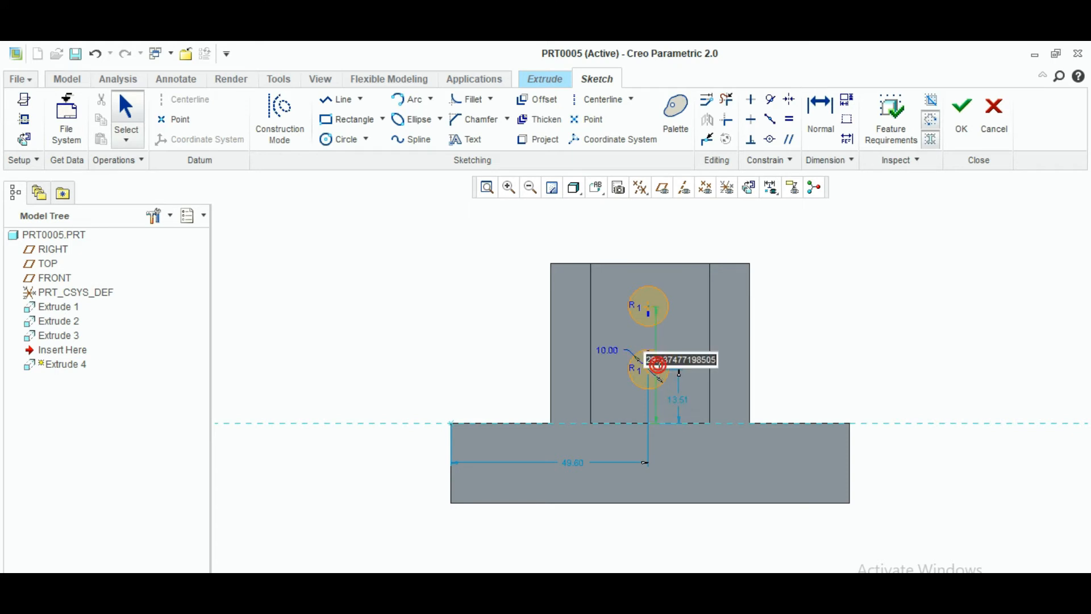
text(3)
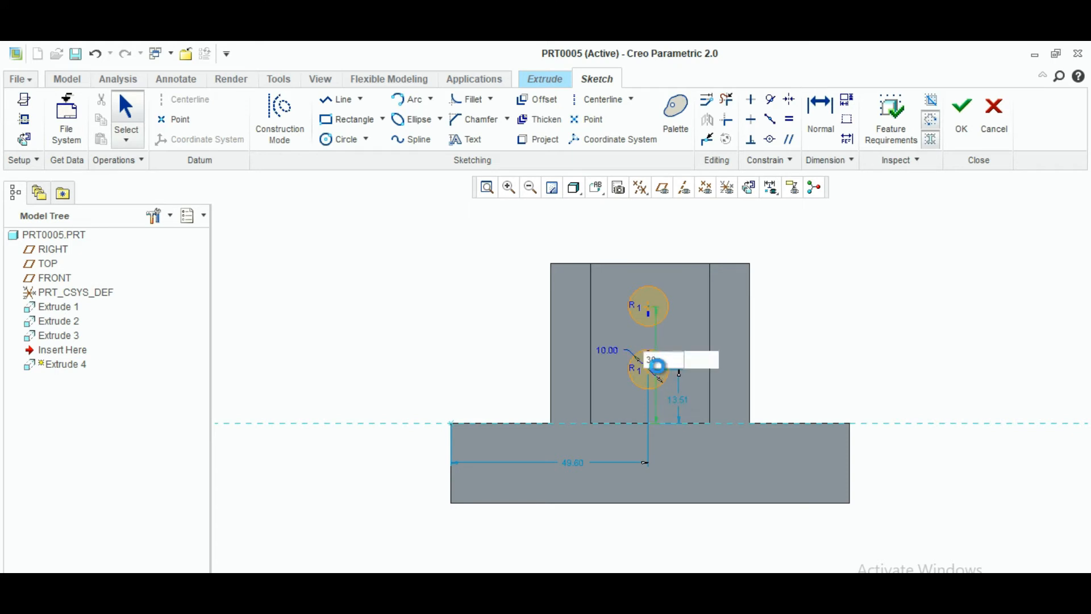
key(Return)
double_click(680, 400)
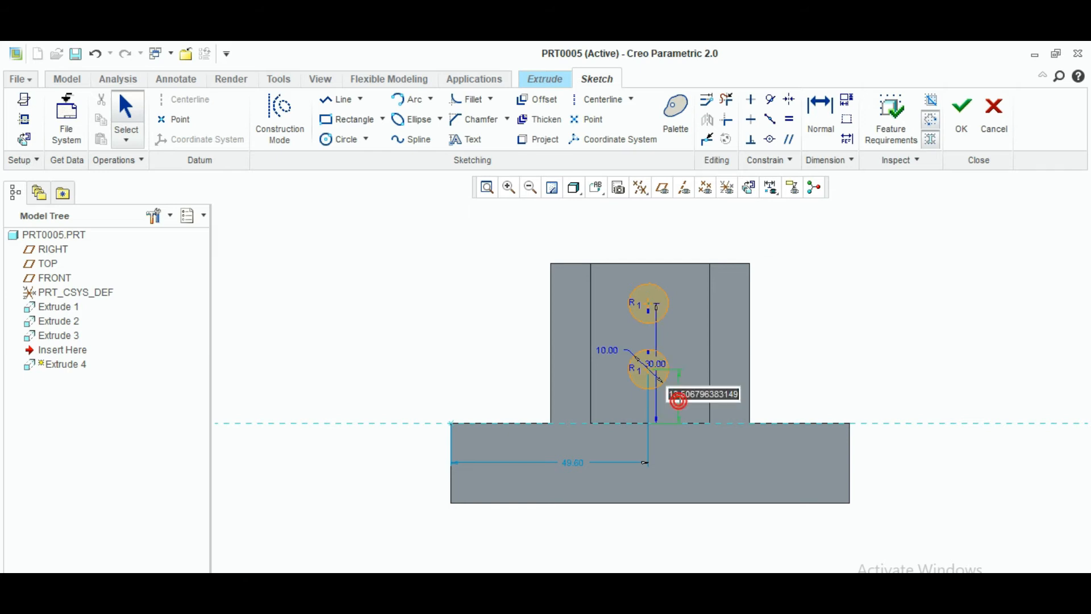
key(BackSpace)
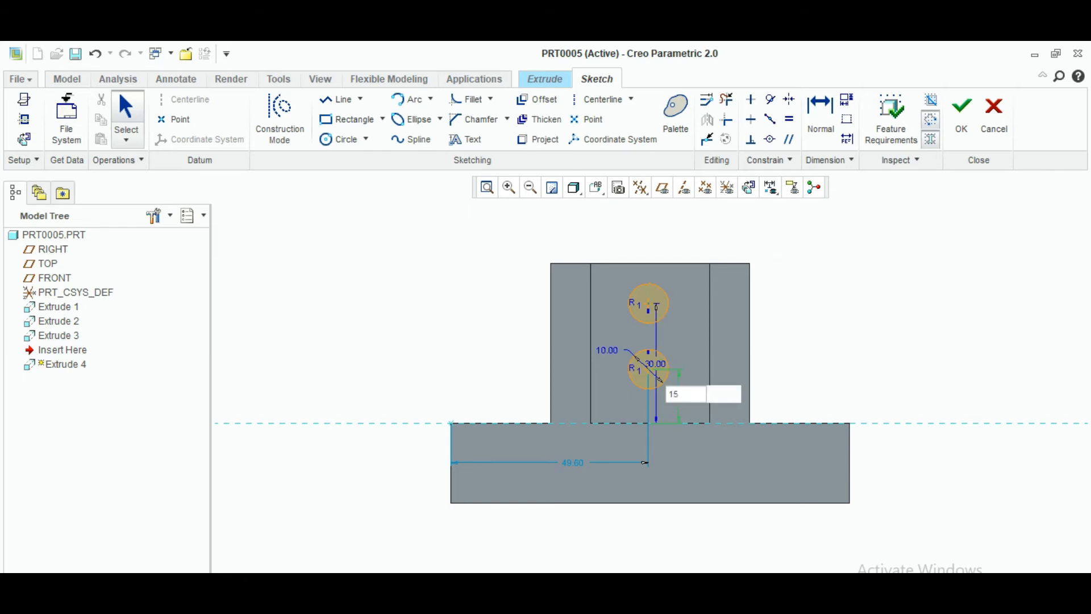
key(Return)
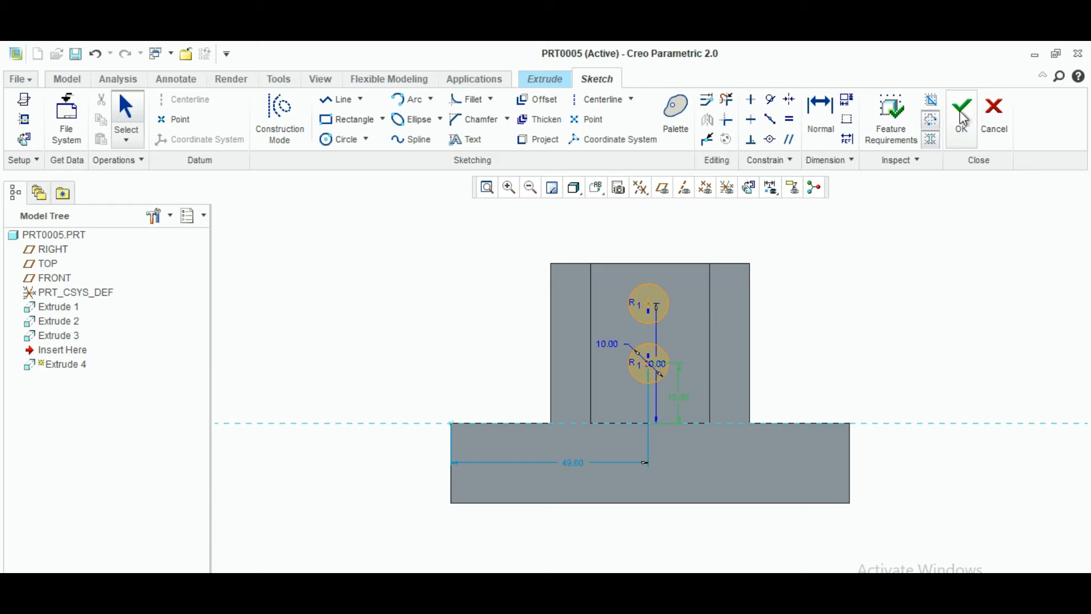
Step: Finish the sketch and extrude the two circles as a cut 31.72 deep into the pocket's back wall
click(963, 119)
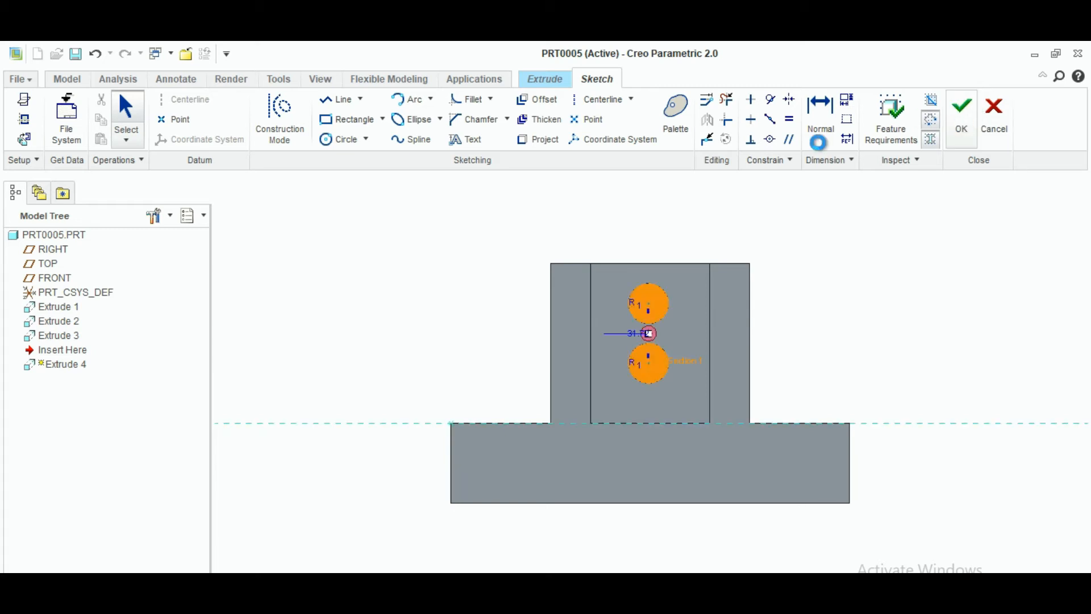
click(171, 121)
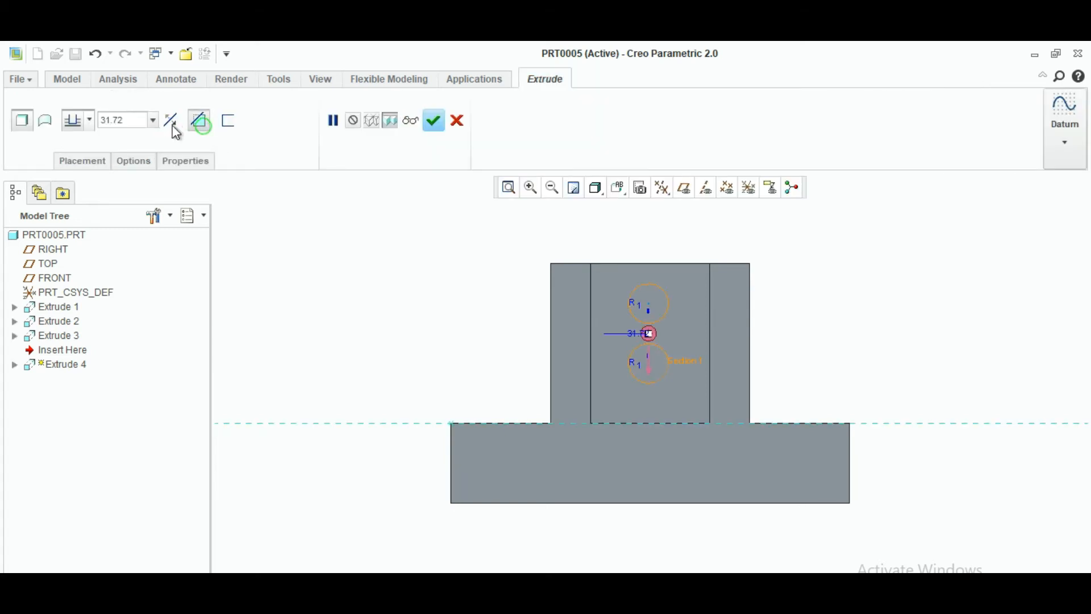
click(453, 121)
middle_drag(885, 281, 871, 350)
Step: Start an extrusion on the base block's top face and sketch two equal circles about 9.75 in diameter, one on each side step
click(805, 331)
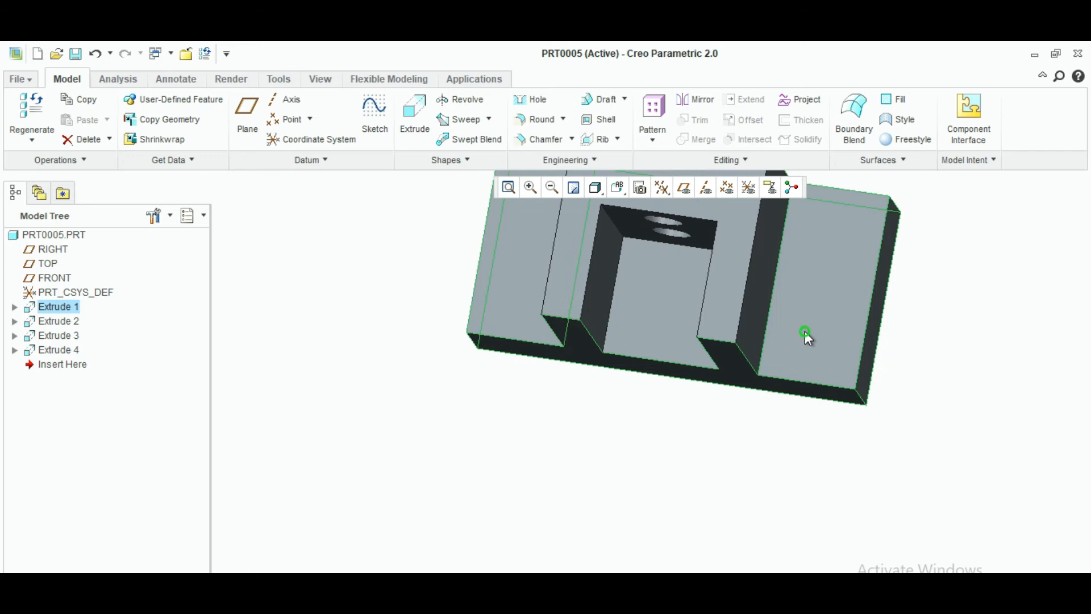
click(806, 331)
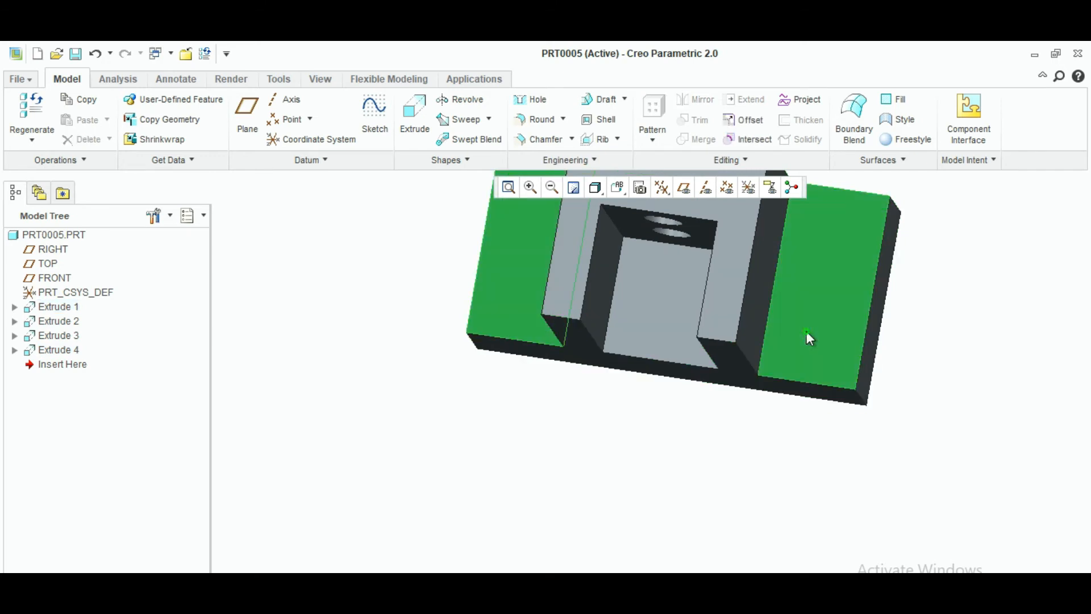
click(414, 117)
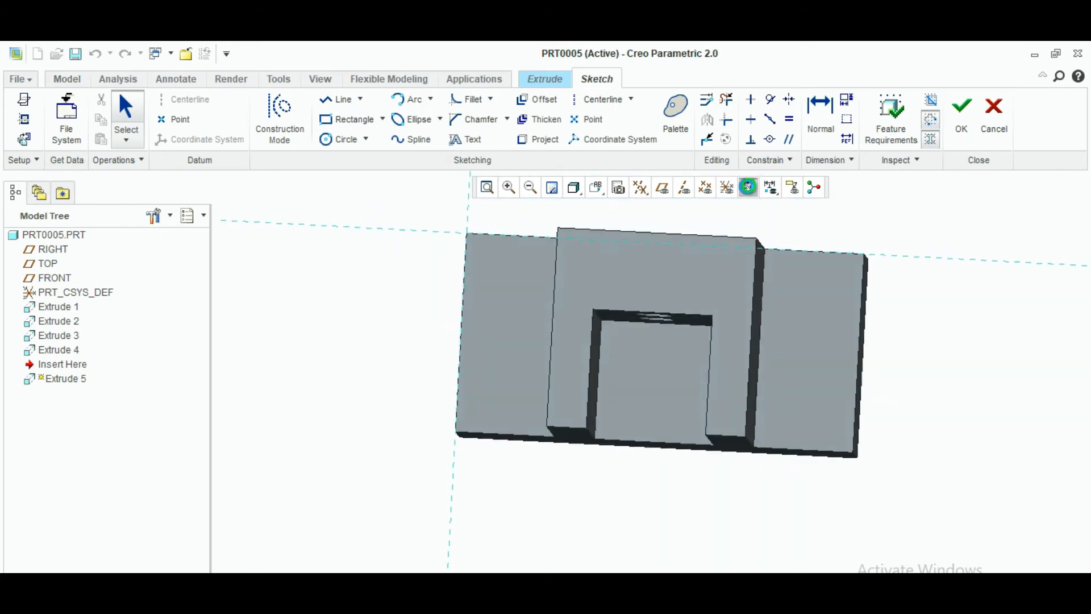
click(333, 141)
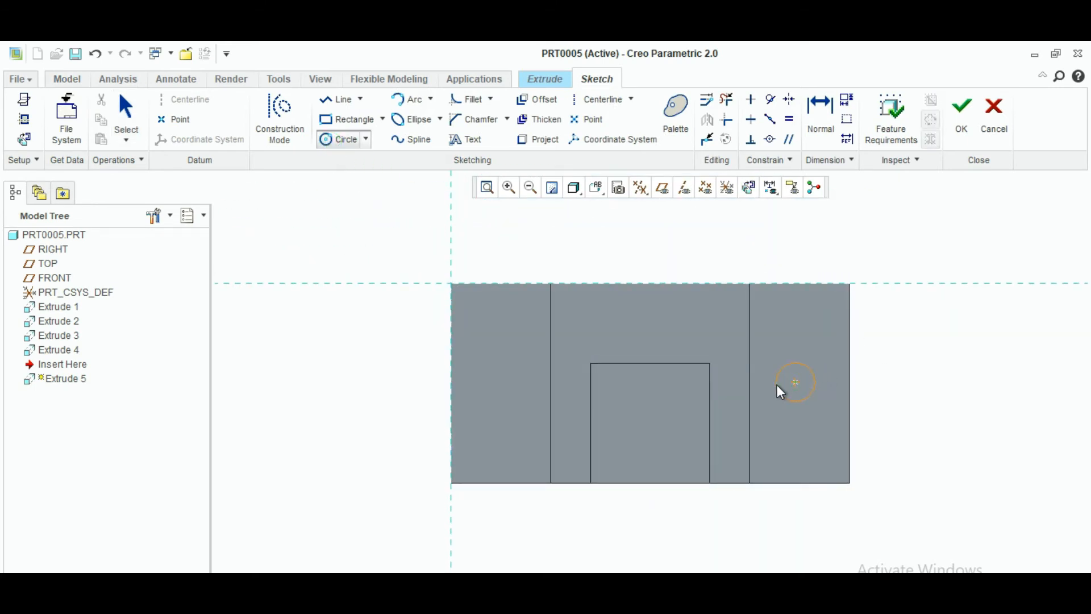
click(499, 386)
click(480, 390)
middle_click(763, 246)
Step: Set the side-step circles' diameter to 10 and their centres' distance from the back edge to 25
double_click(760, 364)
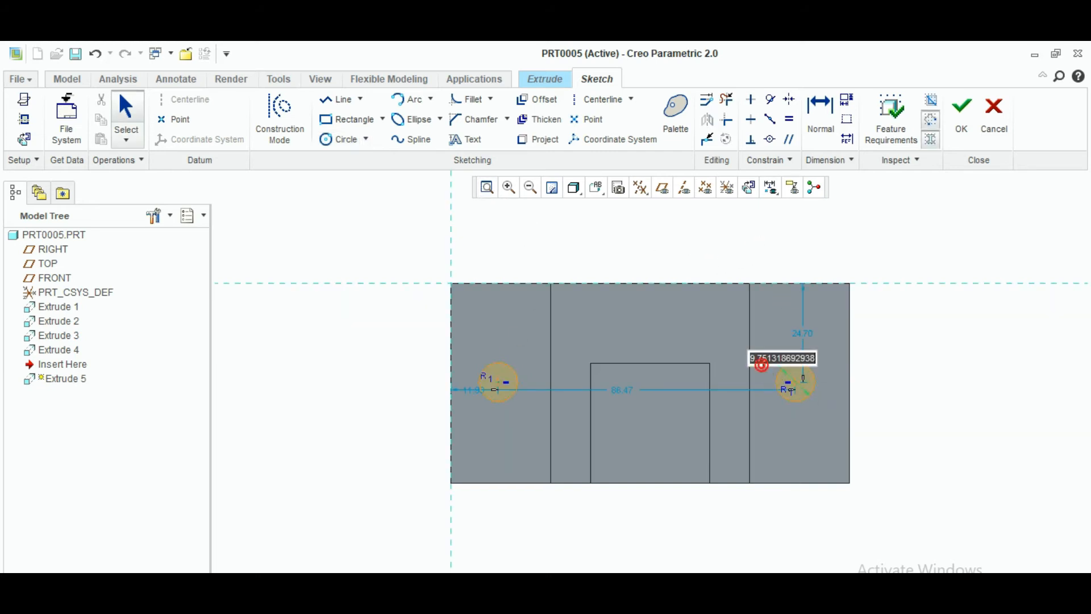
key(BackSpace)
text(1)
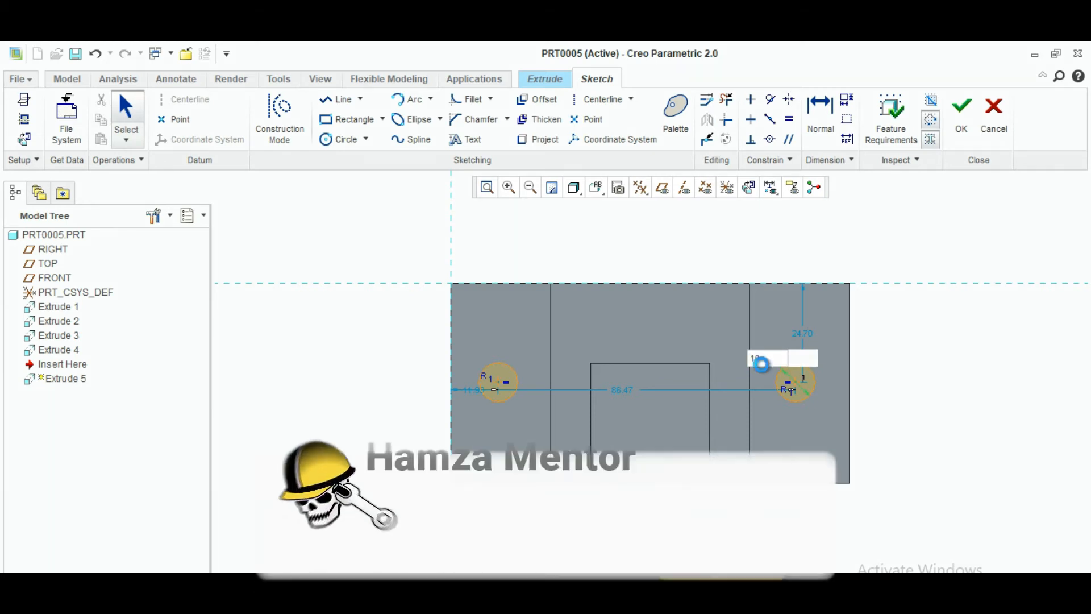
text(0)
key(Return)
double_click(807, 335)
key(BackSpace)
text(25)
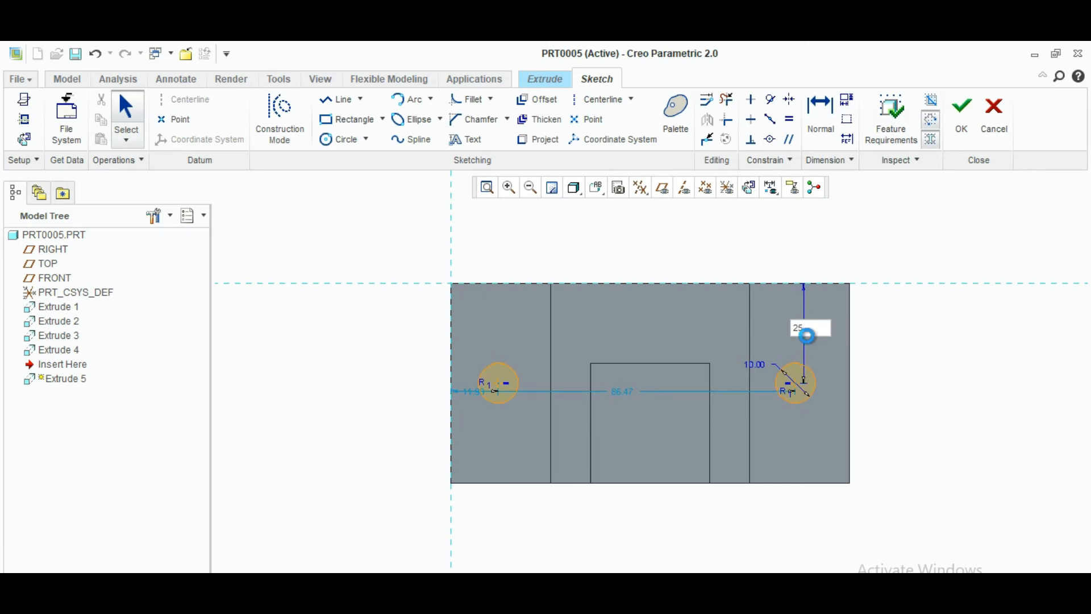
key(Return)
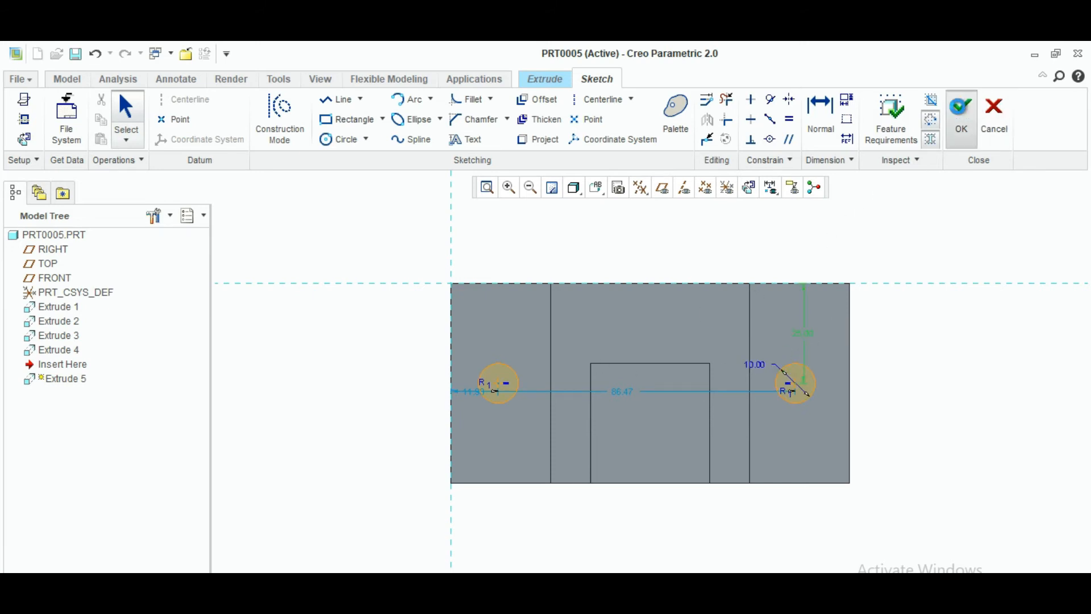
Step: Finish the sketch and extrude the two side-step circles as a cut 31.72 deep
click(962, 113)
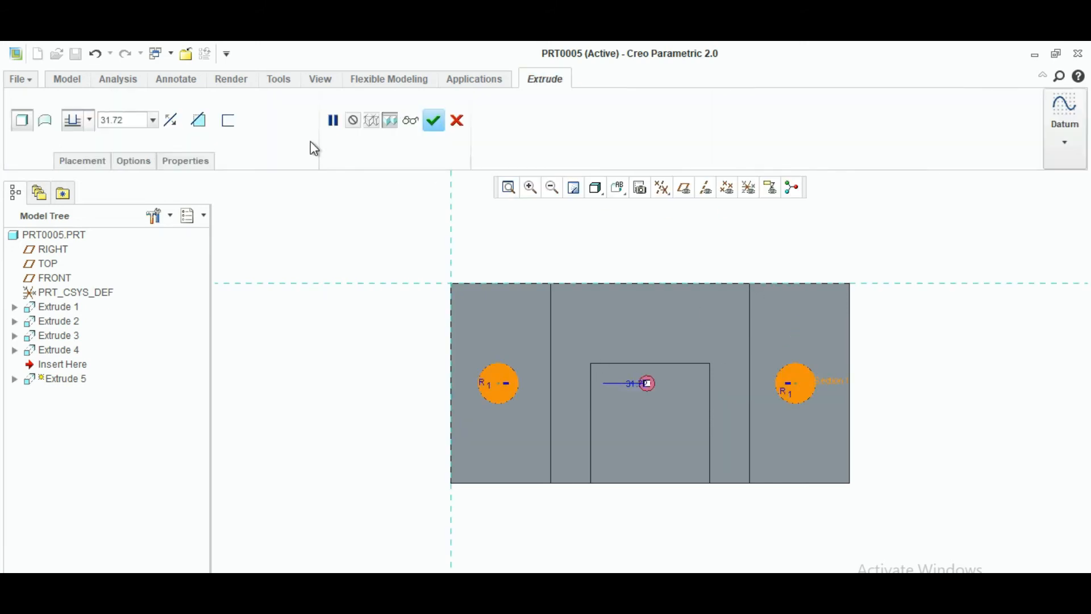
click(197, 126)
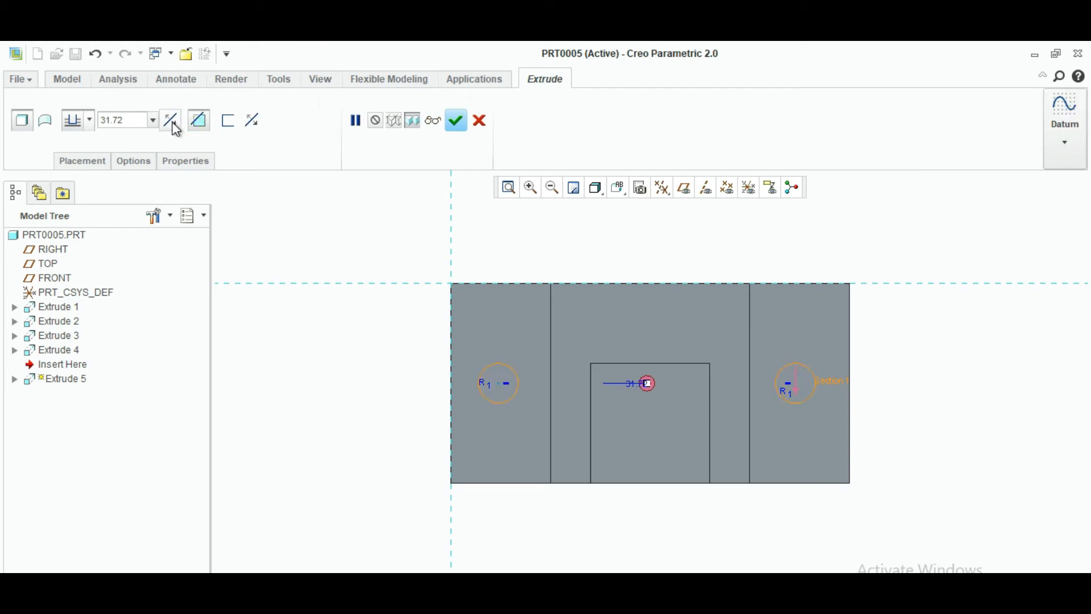
click(460, 129)
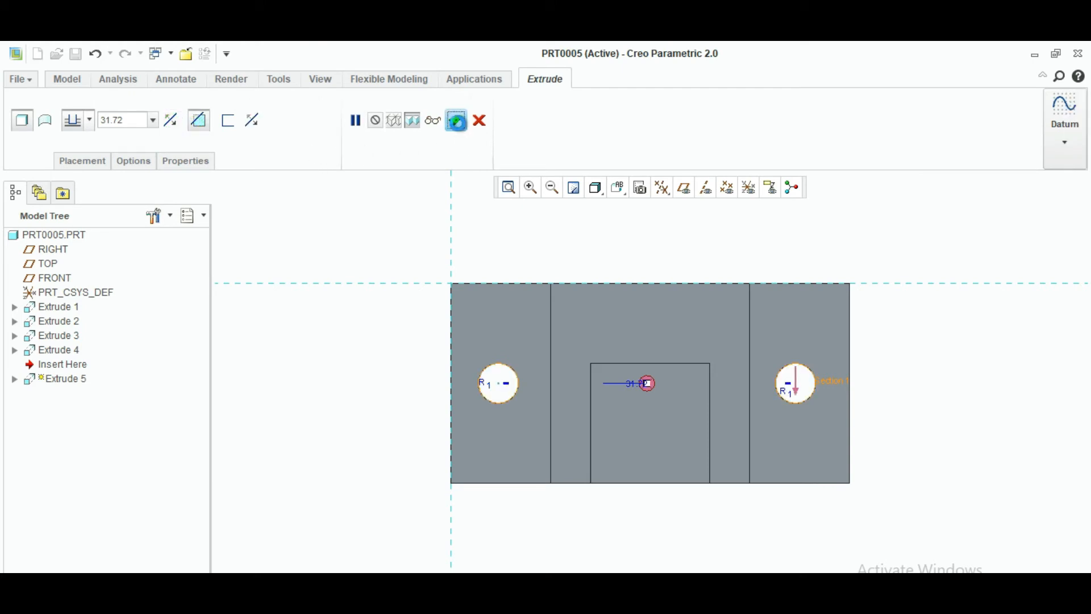
Step: Start a 1.50 round on the pocket's rear top edge, the raised block's rear and right top edges, and the right step's rear and outer edges
mouse_move(968, 385)
middle_down()
mouse_move(963, 334)
mouse_move(915, 319)
middle_up()
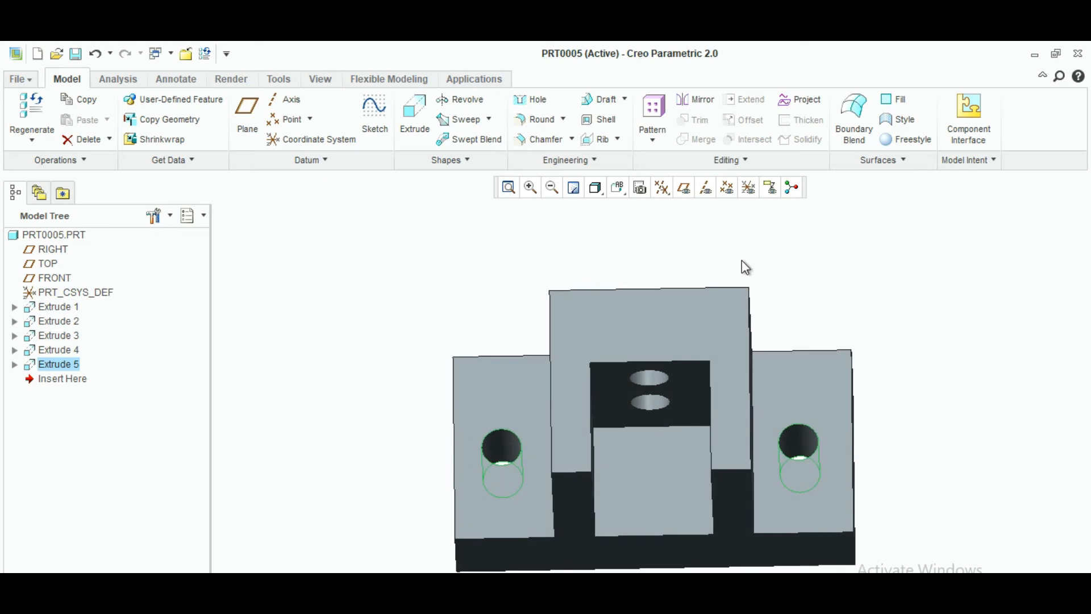
click(537, 121)
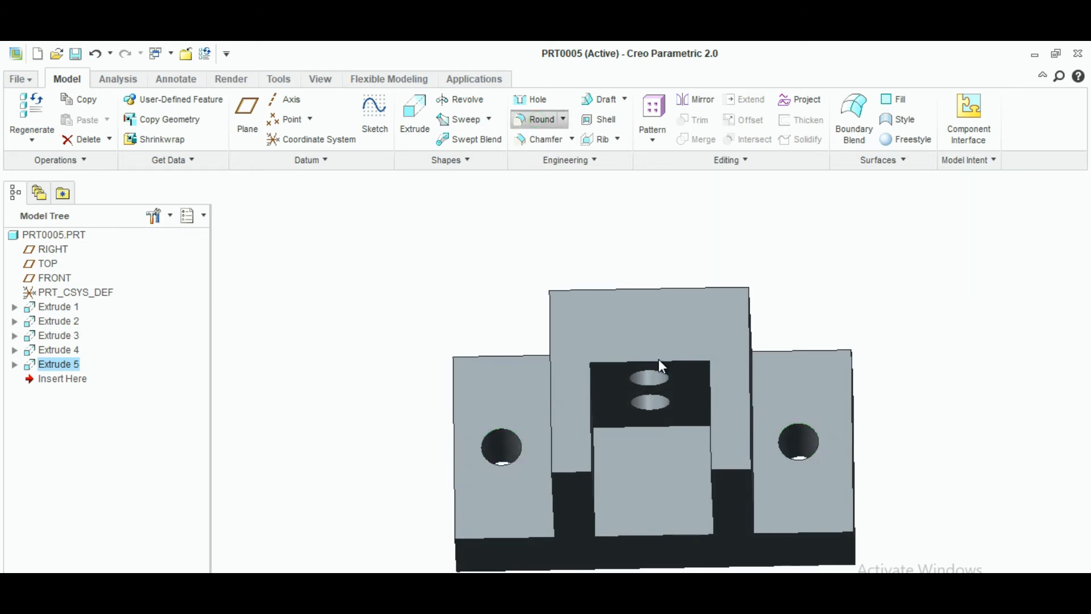
click(659, 360)
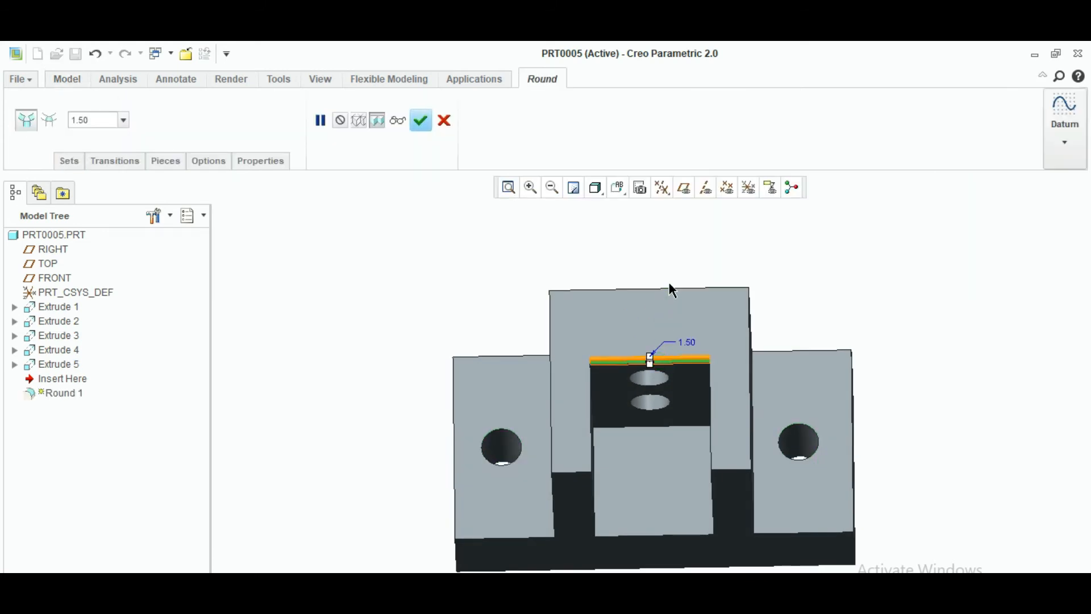
ctrl+click(674, 290)
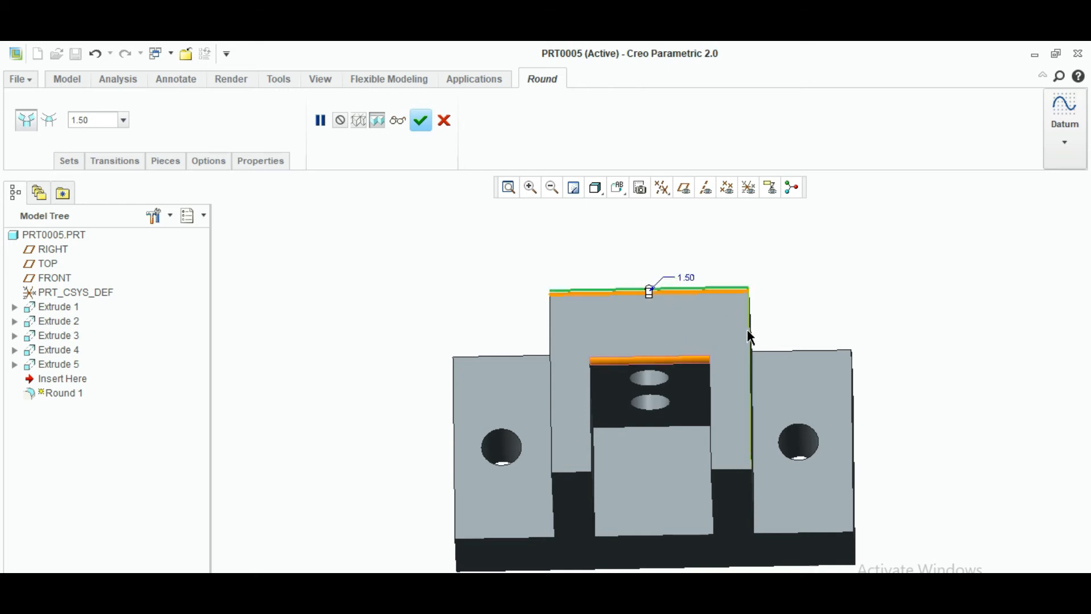
ctrl+click(750, 329)
ctrl+click(783, 352)
ctrl+click(854, 387)
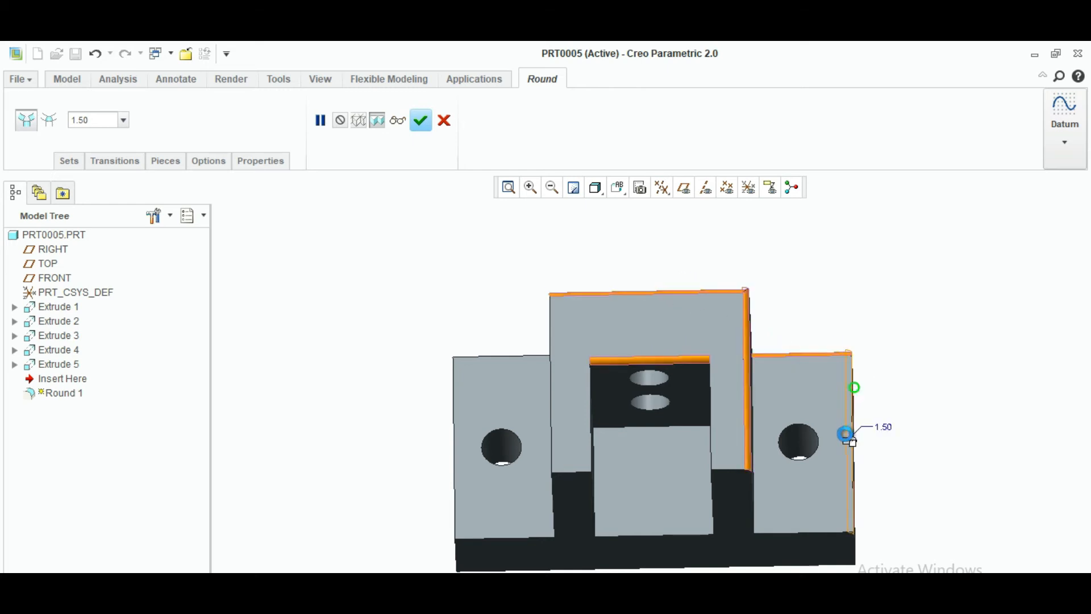
Step: Add the right step's front edge and the top rims of both side-step holes to the 1.50 round
click(822, 528)
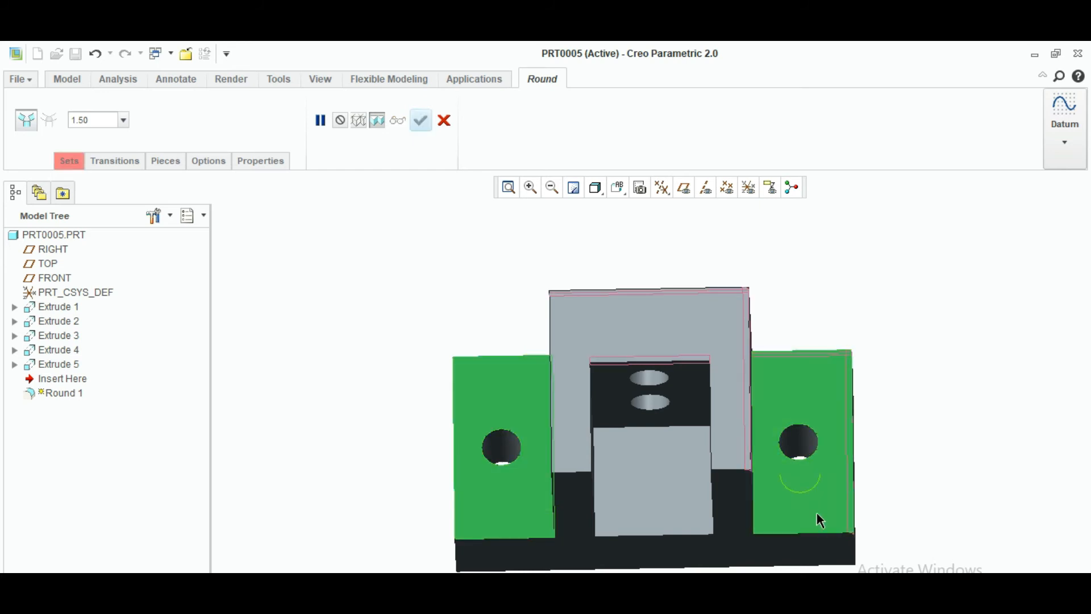
ctrl+click(805, 531)
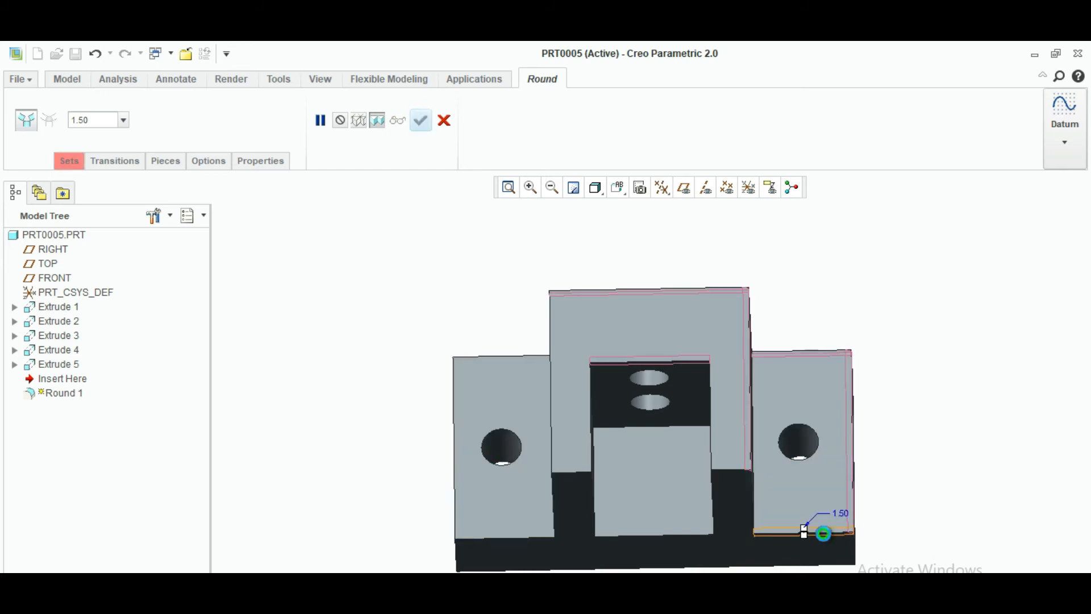
ctrl+click(803, 458)
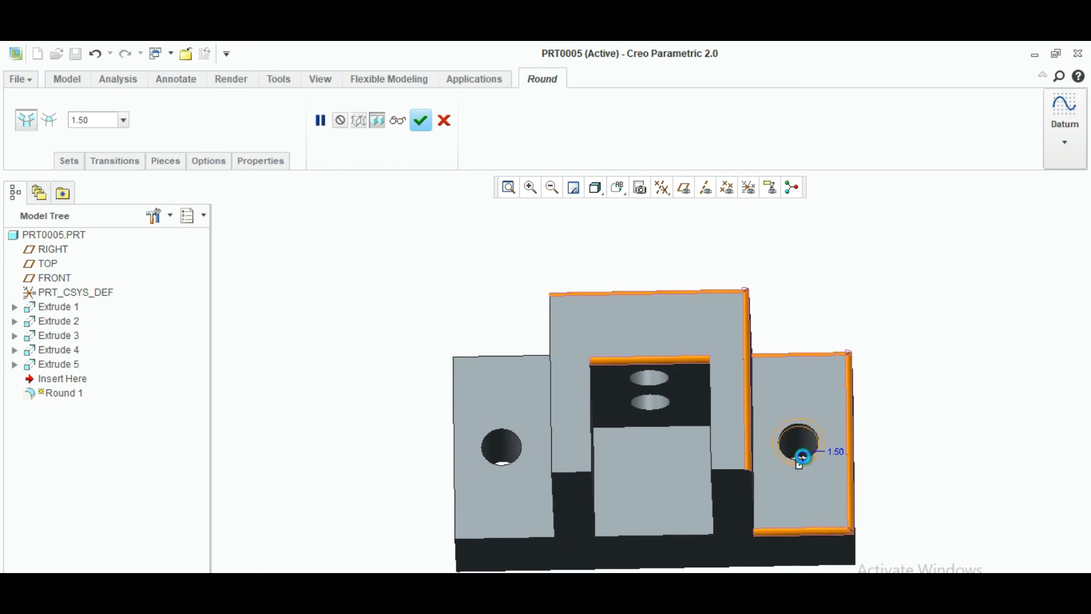
ctrl+click(515, 436)
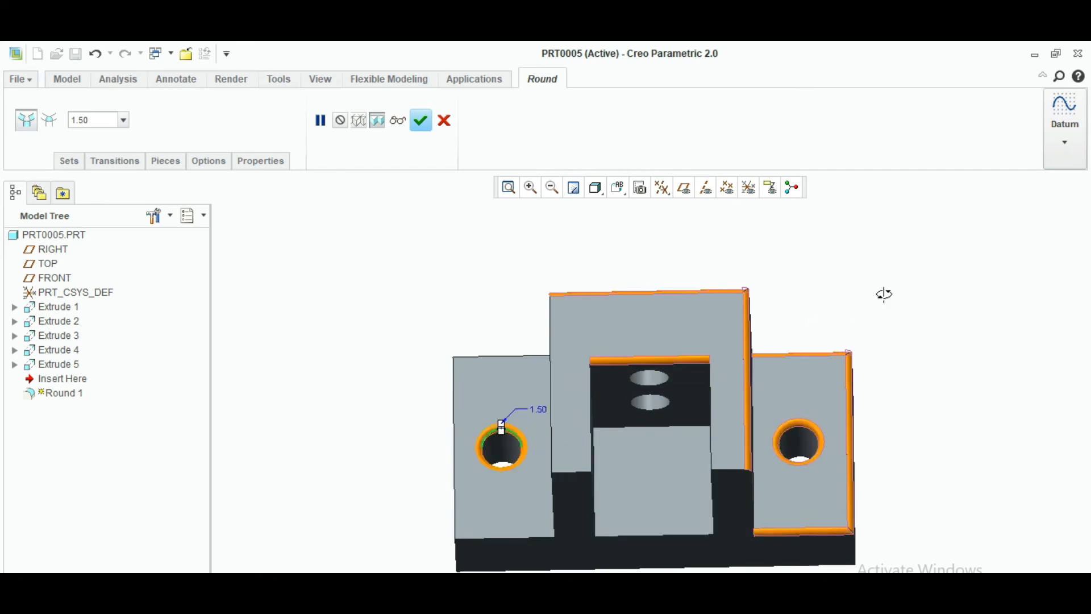
Step: Add the right pocket wall's two front vertical edges, both pocket-wall hole rims and the pocket floor's front edge to the 1.50 round
middle_drag(884, 293, 895, 222)
click(734, 328)
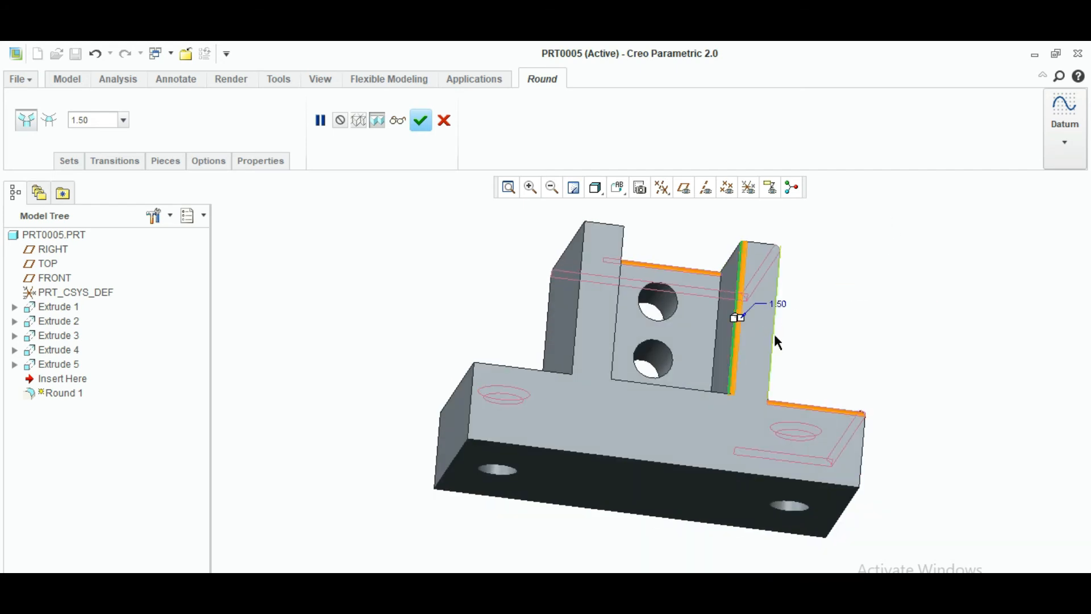
ctrl+click(774, 336)
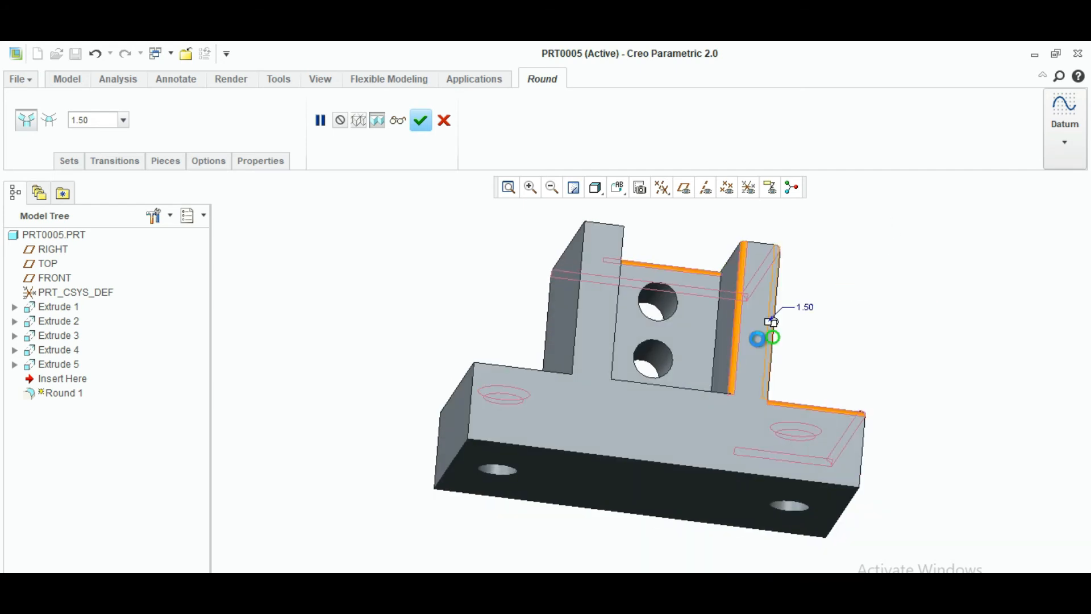
ctrl+click(669, 297)
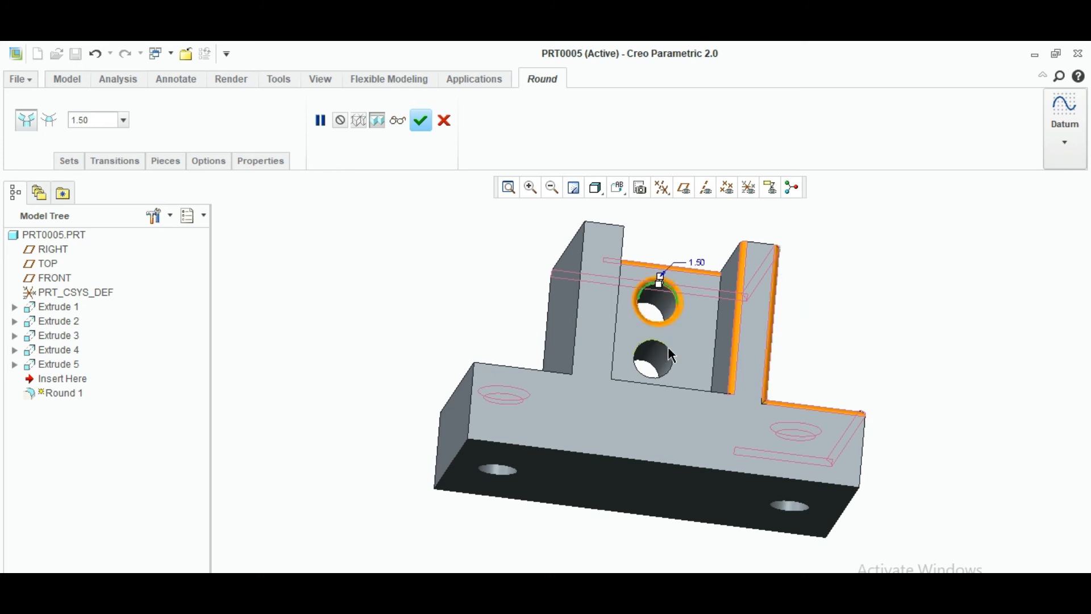
ctrl+click(664, 390)
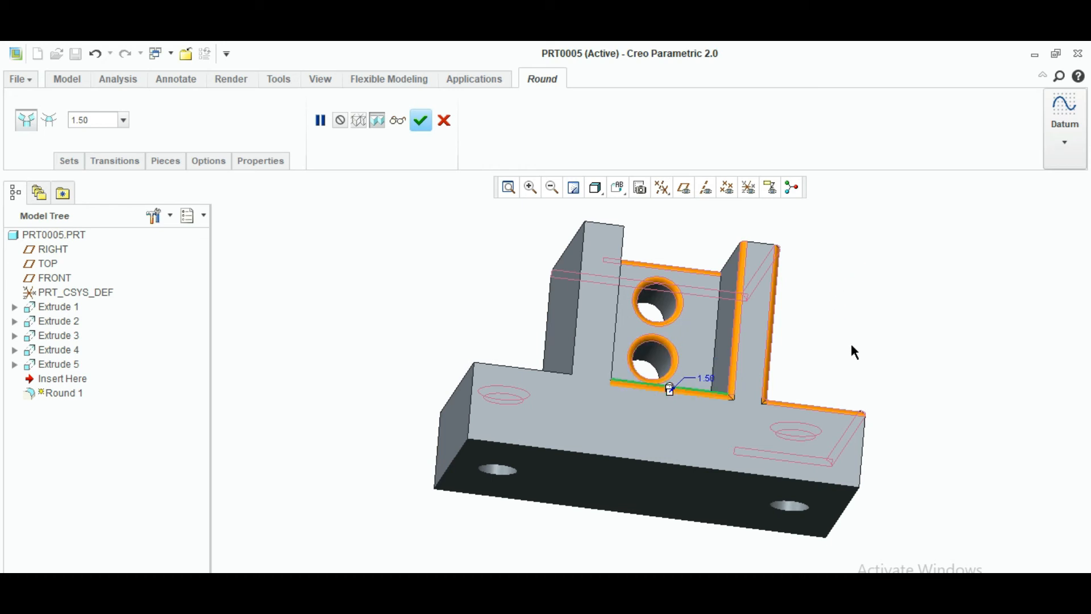
Step: Add the pocket's left top edge and the left step's rear, outer and front edges, and complete the 1.50 round
middle_drag(851, 345, 858, 273)
ctrl+click(597, 422)
ctrl+click(506, 307)
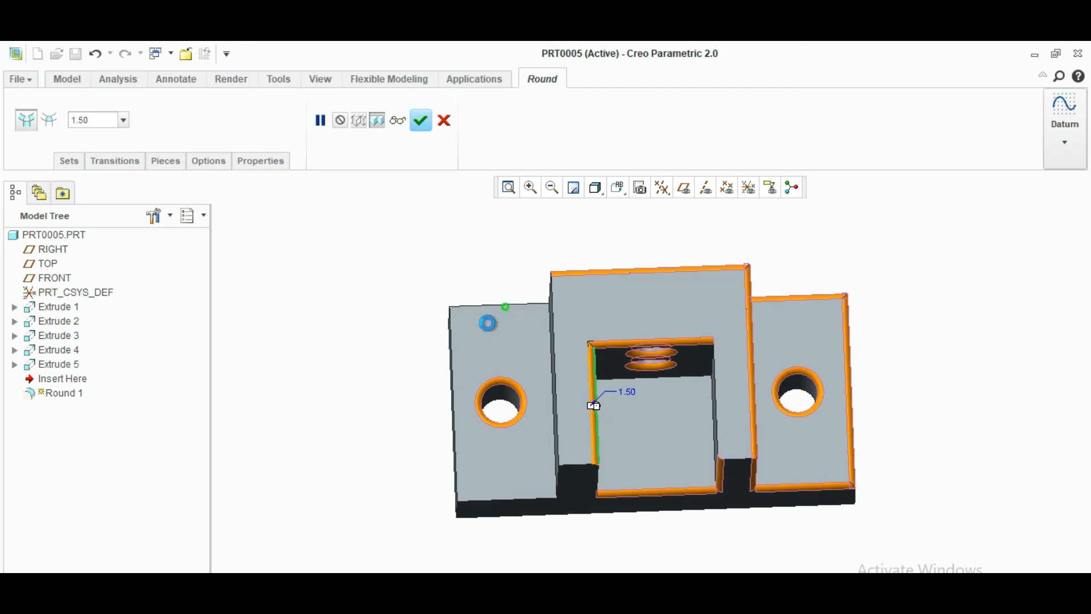
ctrl+click(454, 375)
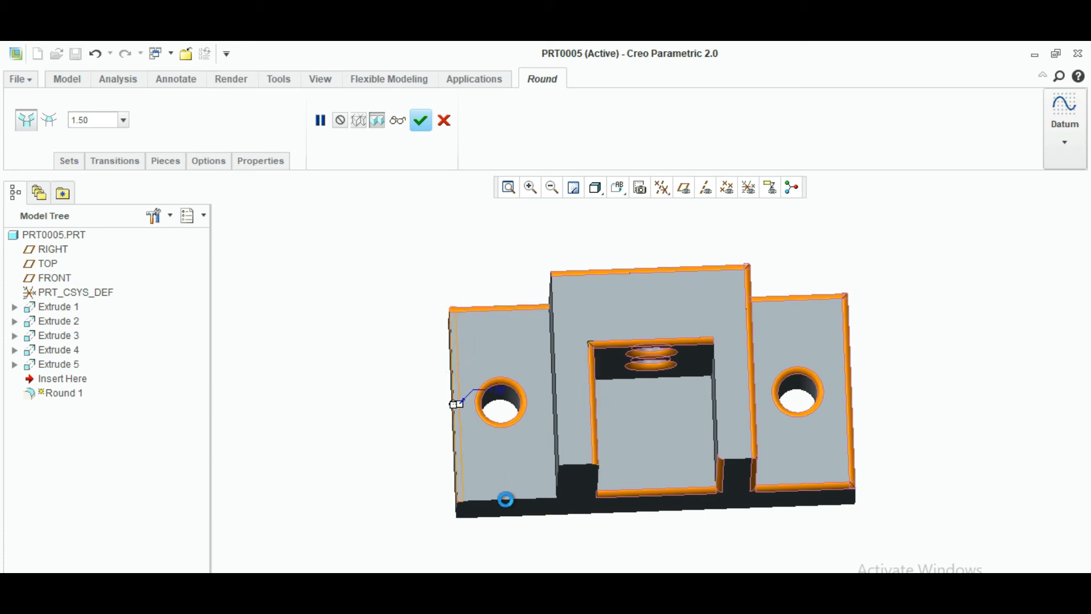
ctrl+click(506, 499)
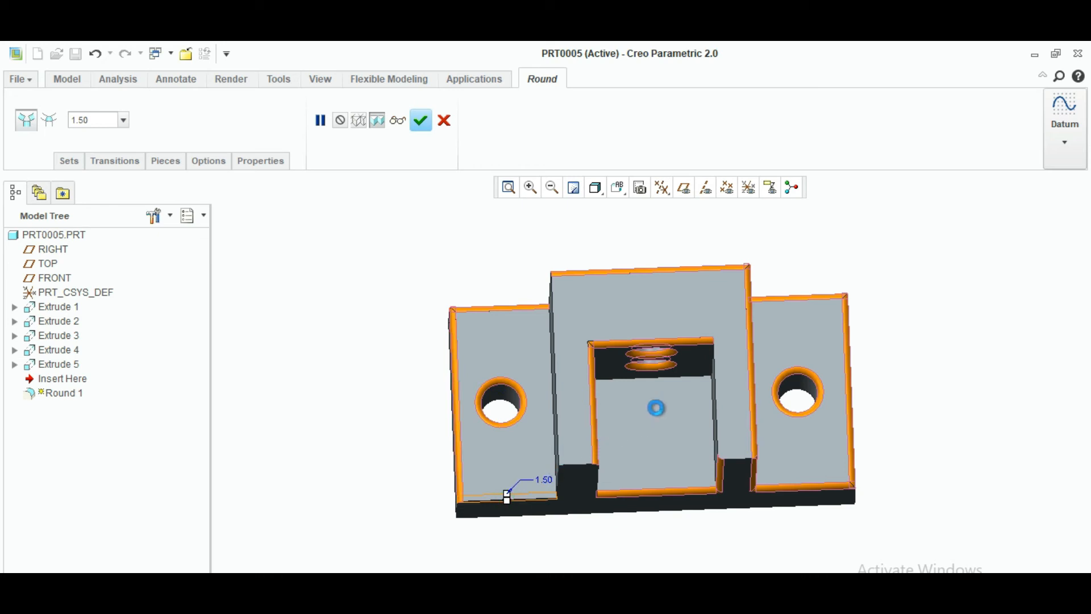
click(423, 128)
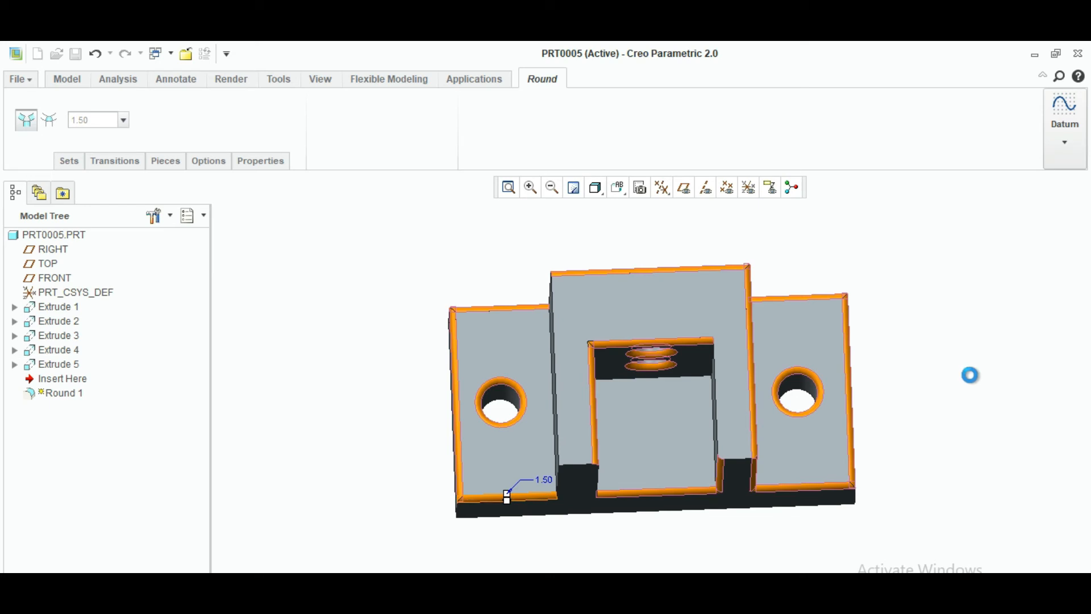
Step: Apply the green appearance from My Appearances to the top faces of both side steps
middle_drag(968, 371, 941, 302)
click(508, 188)
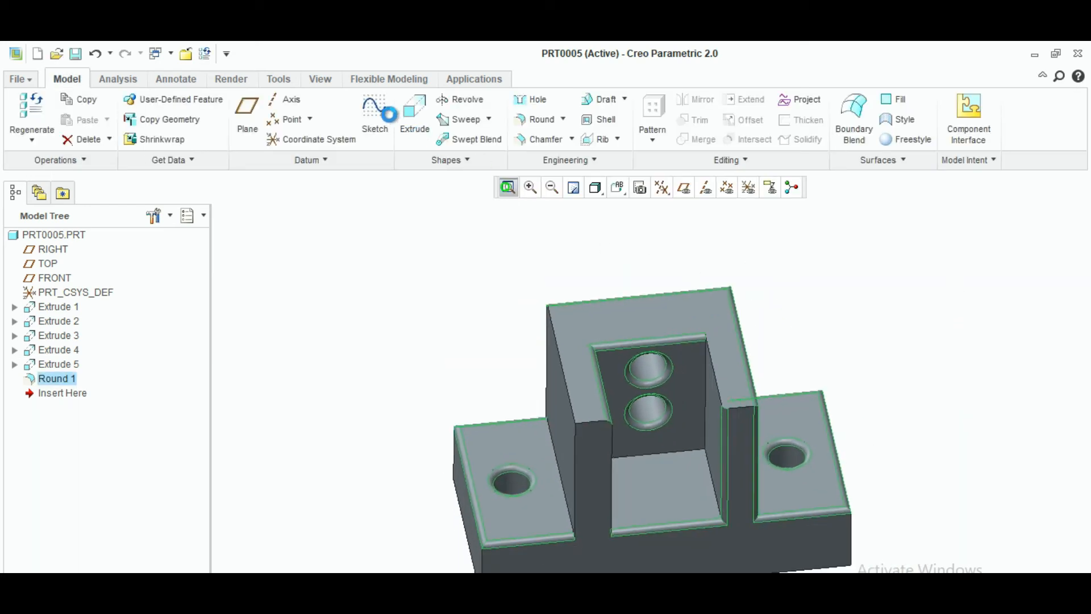
click(322, 80)
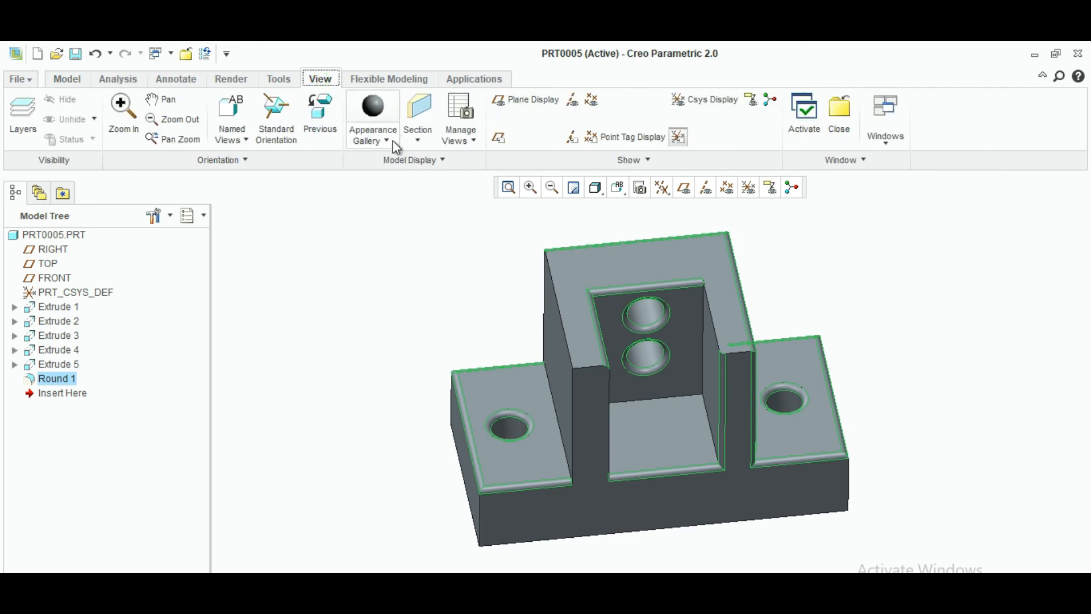
click(386, 141)
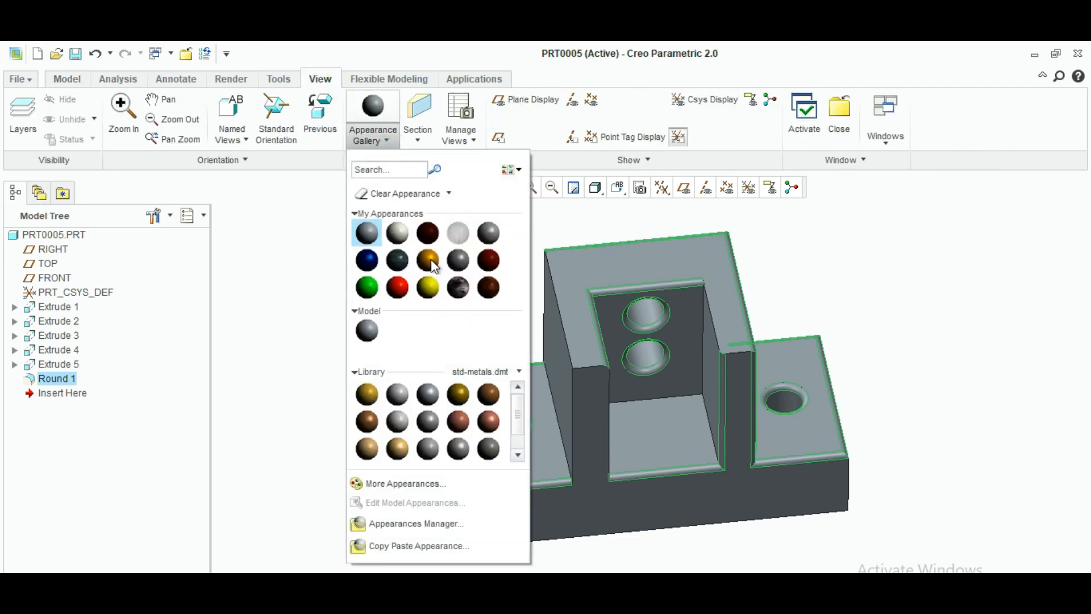
click(367, 287)
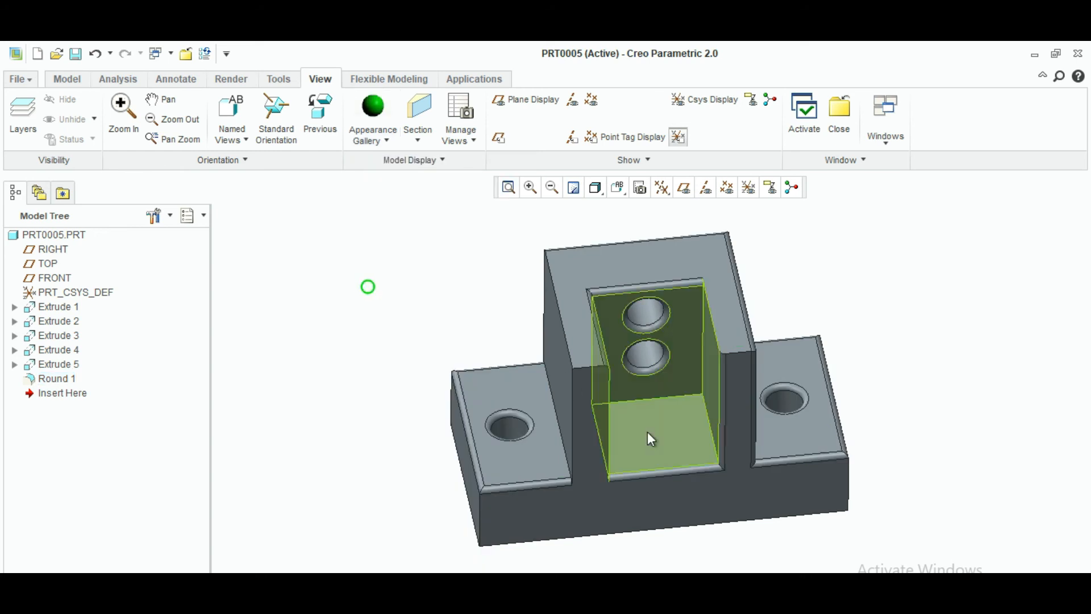
click(676, 452)
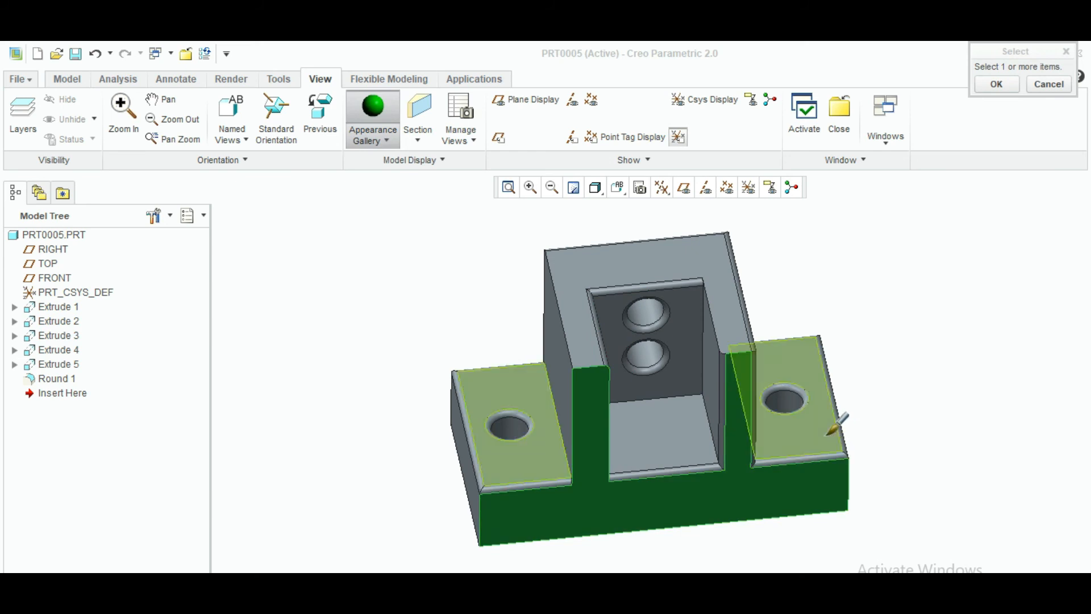
click(828, 433)
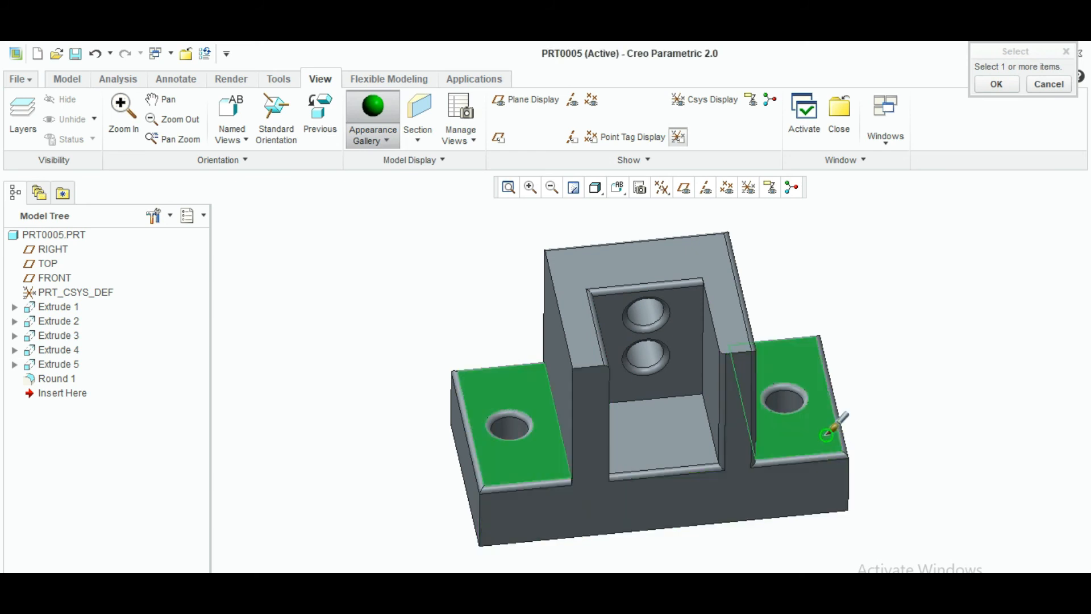
click(996, 87)
Step: Apply the same green appearance to the part's front face
click(373, 114)
click(633, 513)
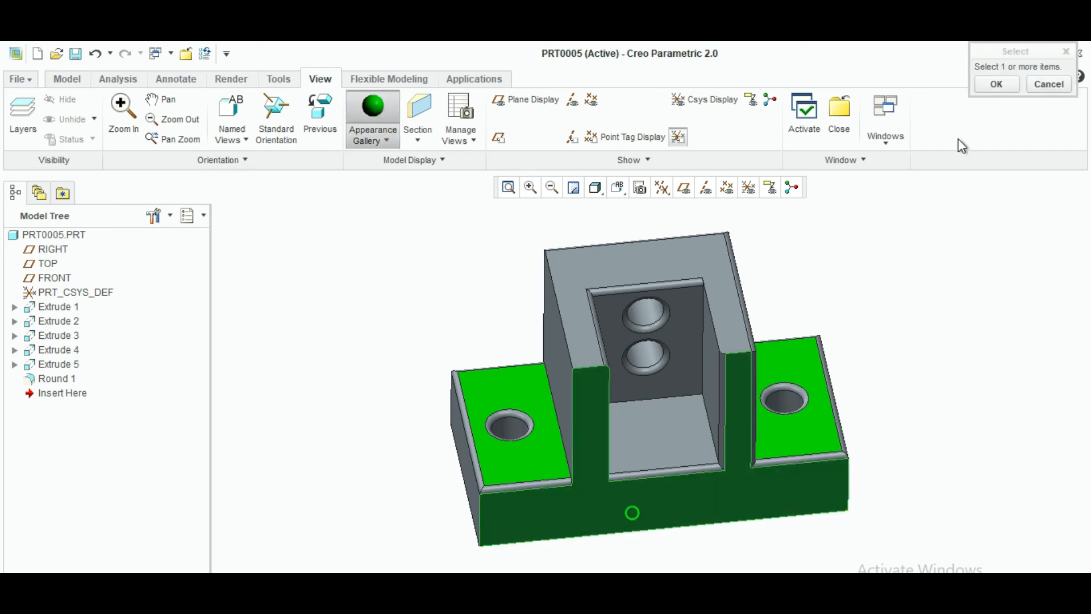
click(996, 86)
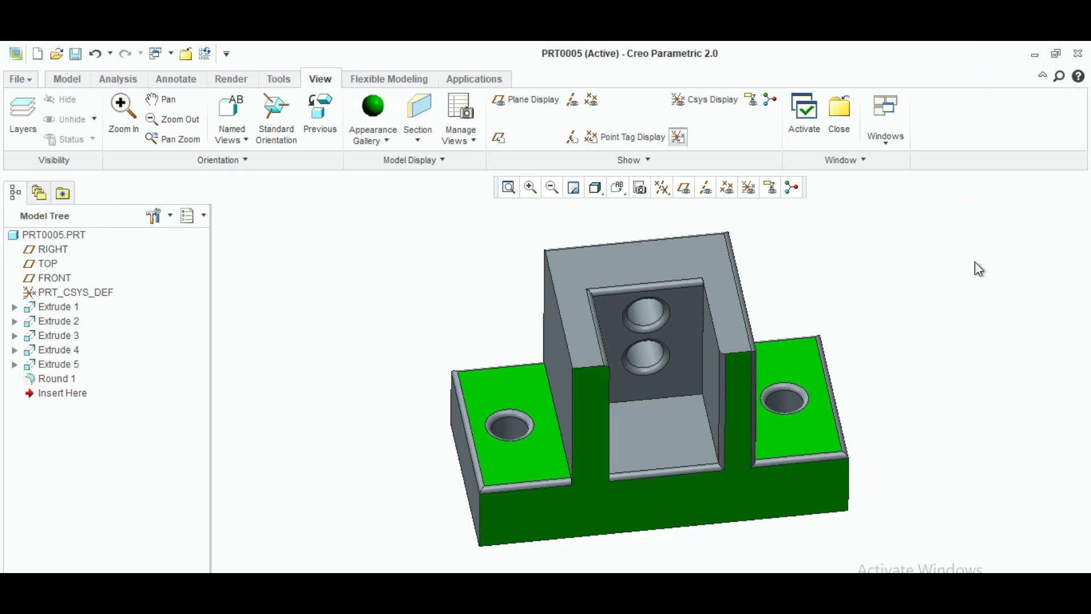
Step: Apply the orange appearance to the pocket-wall hole rims and the rounded edges of the pocket, the raised block's right side and the side steps
middle_drag(974, 262, 941, 258)
click(387, 141)
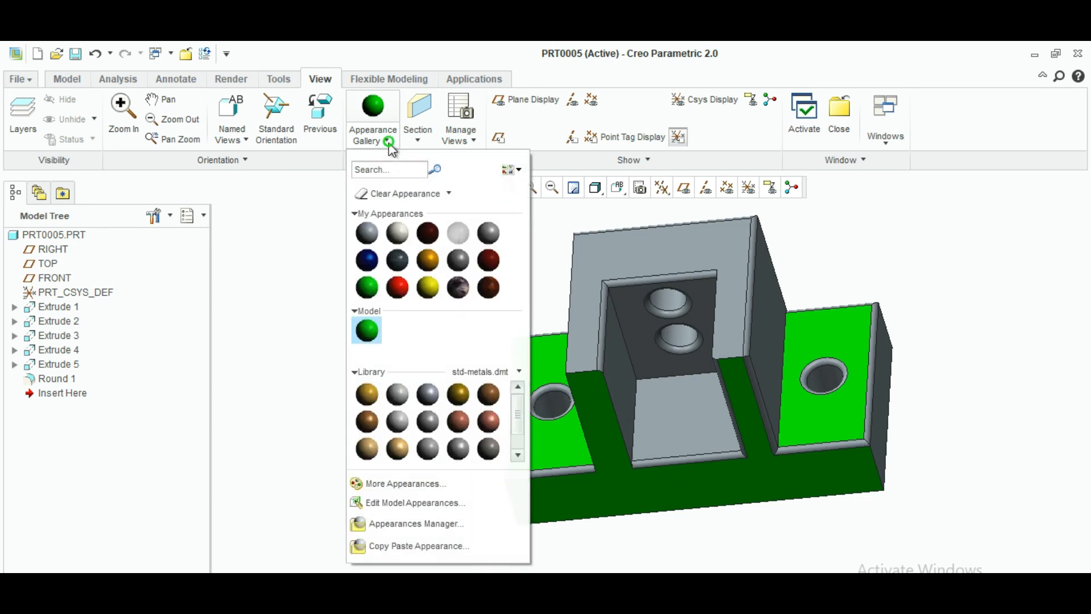
click(427, 261)
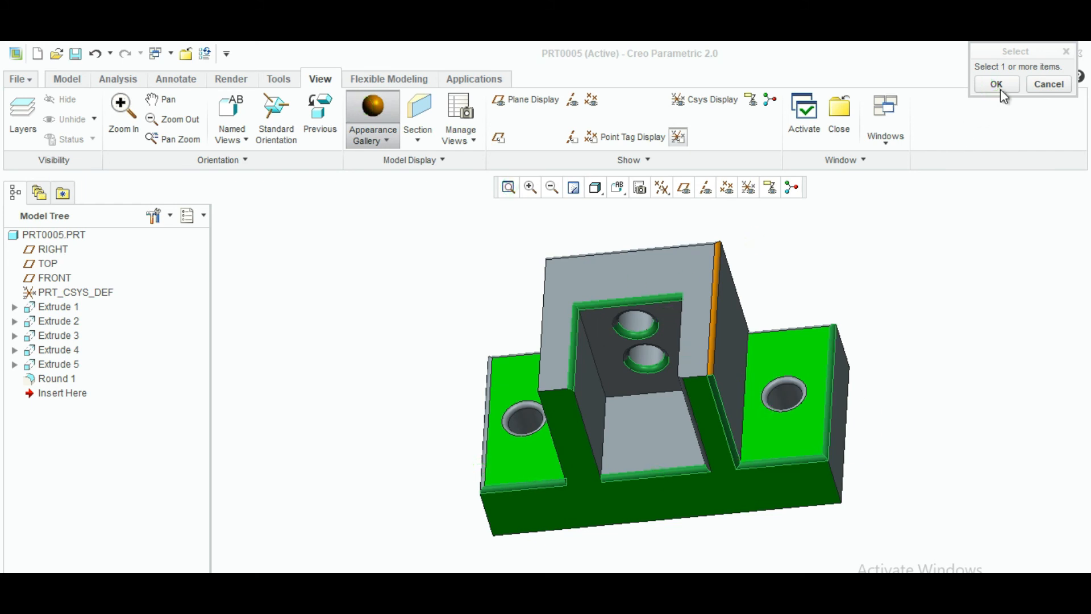
click(999, 87)
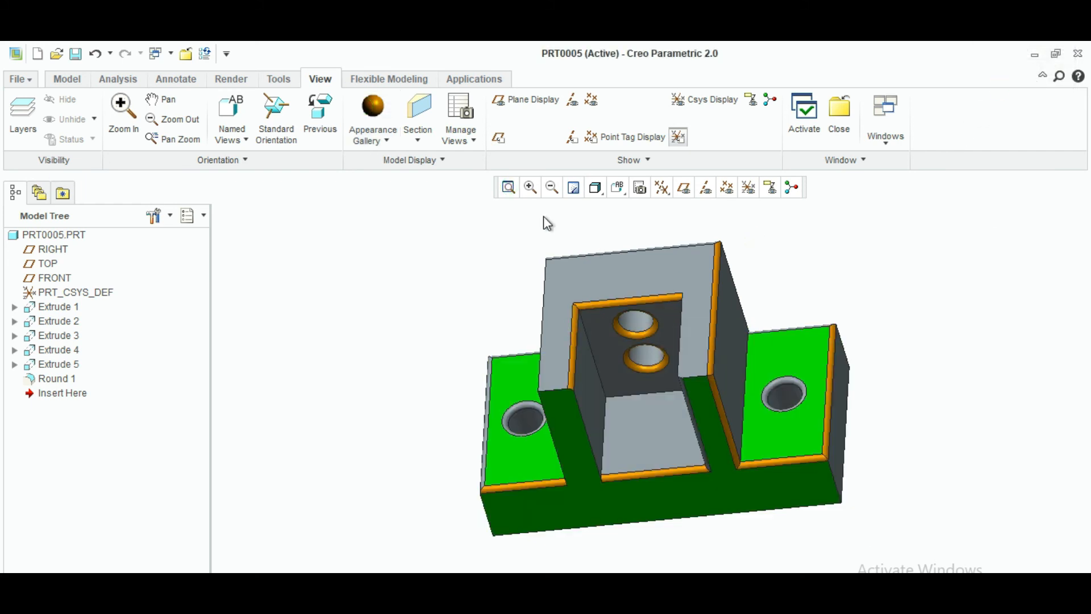
Step: Apply the orange appearance to the rounded rims of the two side-step holes
click(373, 108)
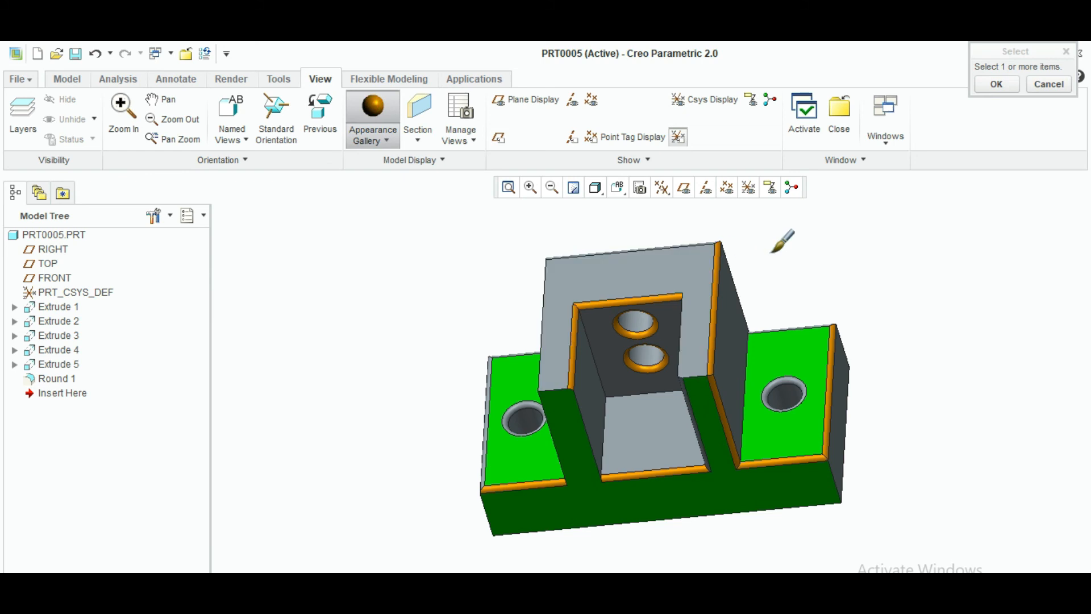
click(529, 401)
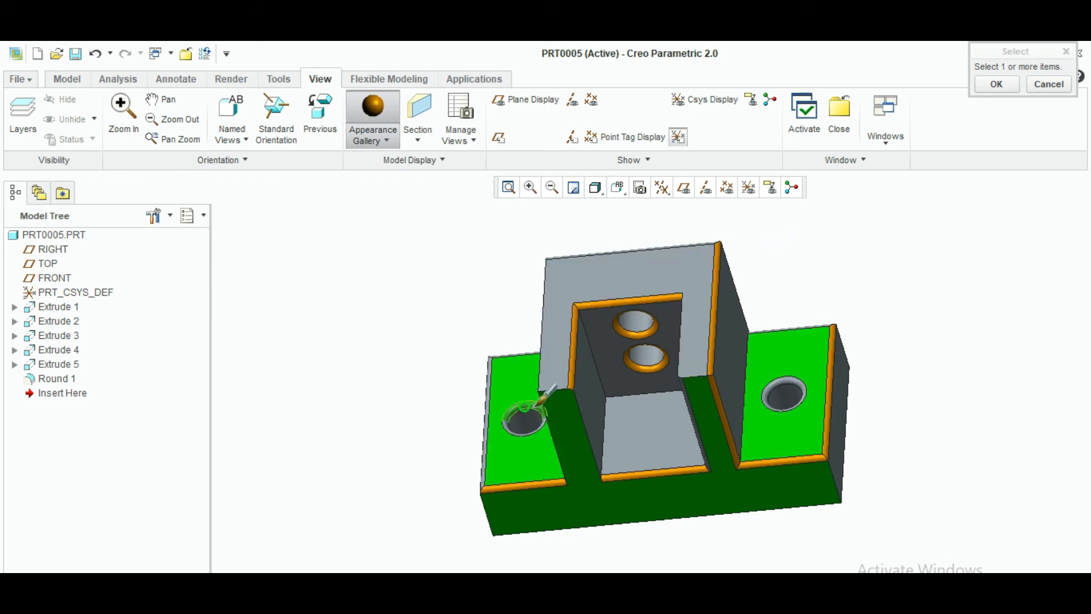
click(801, 383)
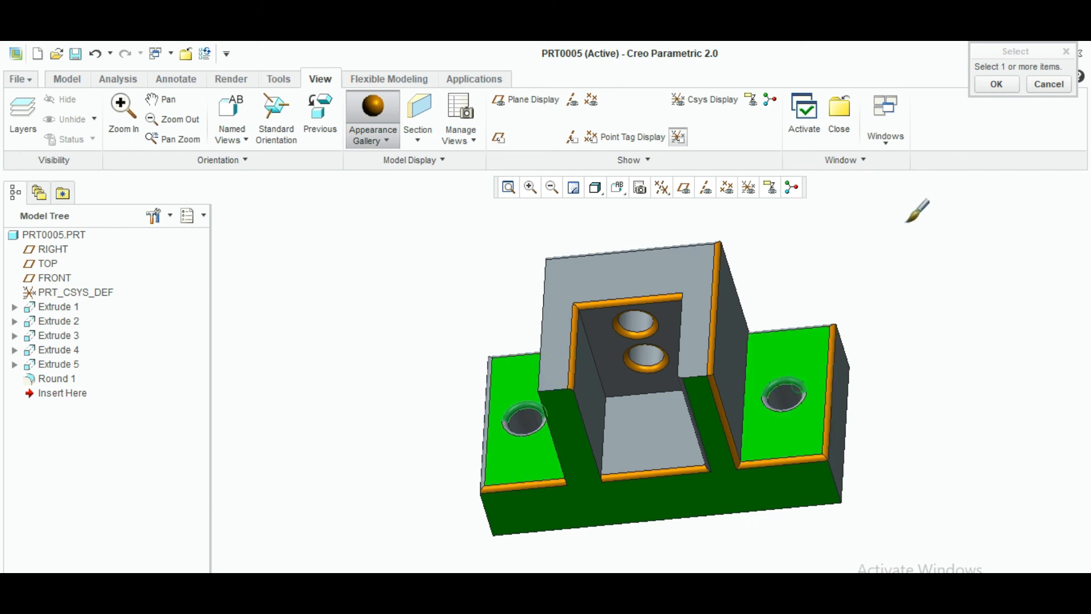
click(1017, 86)
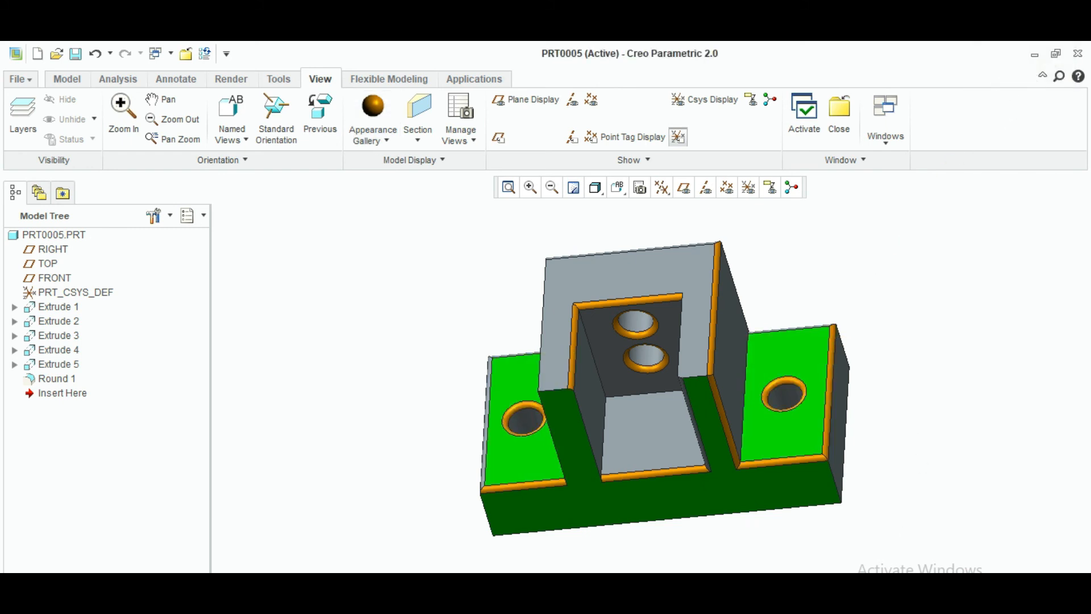
Step: Apply the dark blue appearance from My Appearances to the inner walls of the two pocket-wall holes and both side-step holes
click(384, 139)
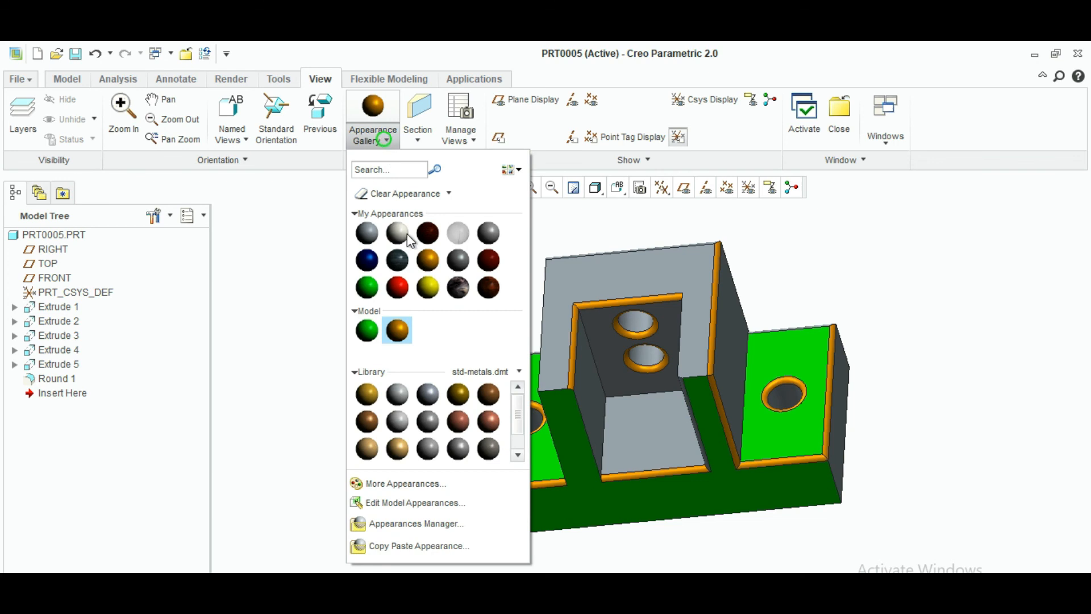
click(367, 260)
click(634, 324)
ctrl+click(651, 360)
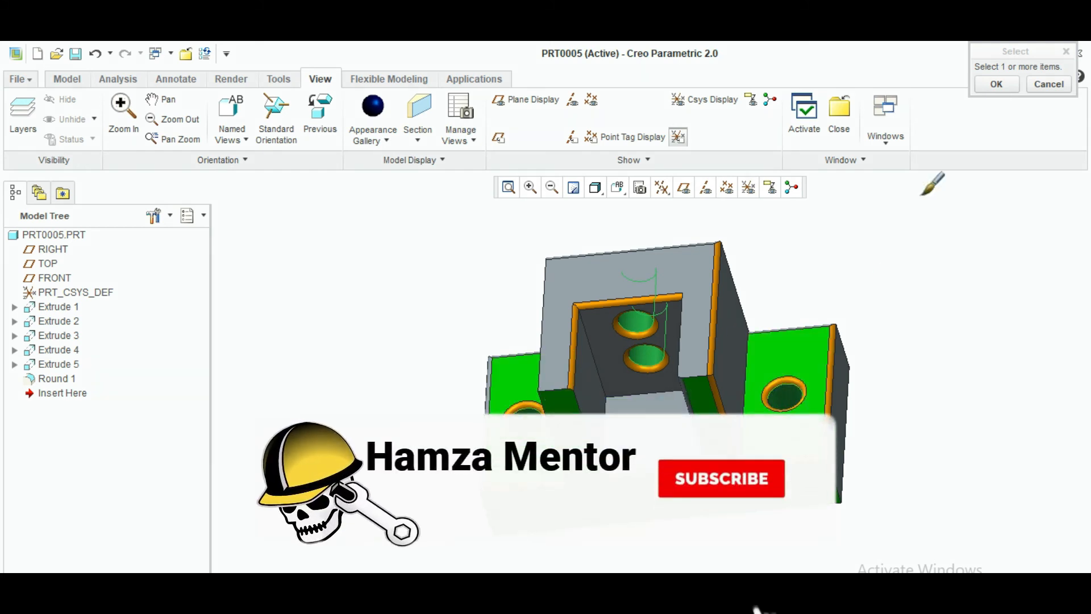
click(994, 82)
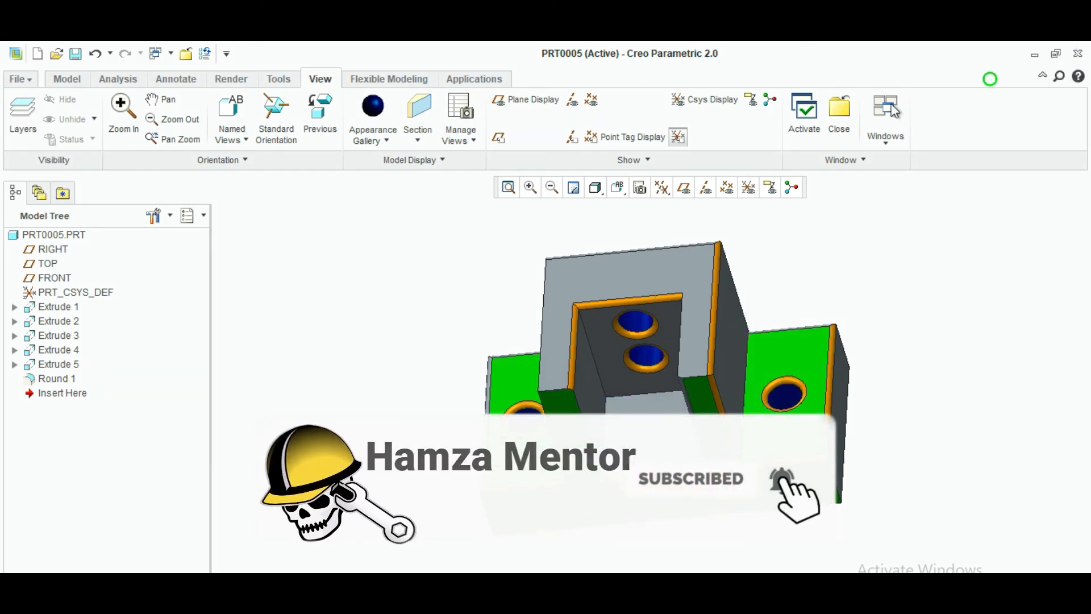
Step: Apply the same dark blue appearance to the pocket floor and the top face of the raised block
click(372, 108)
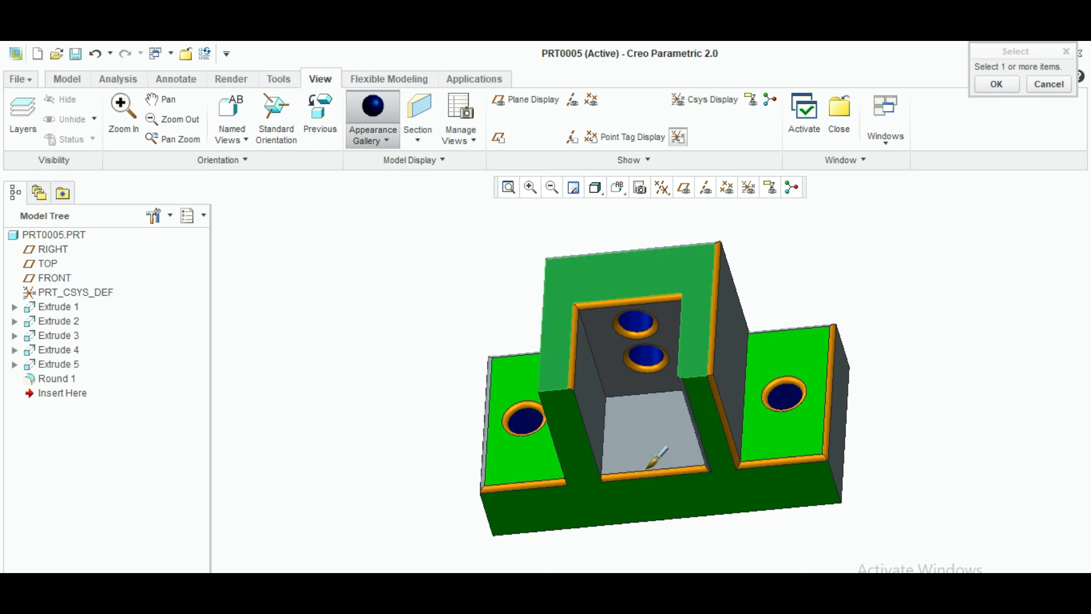
click(653, 446)
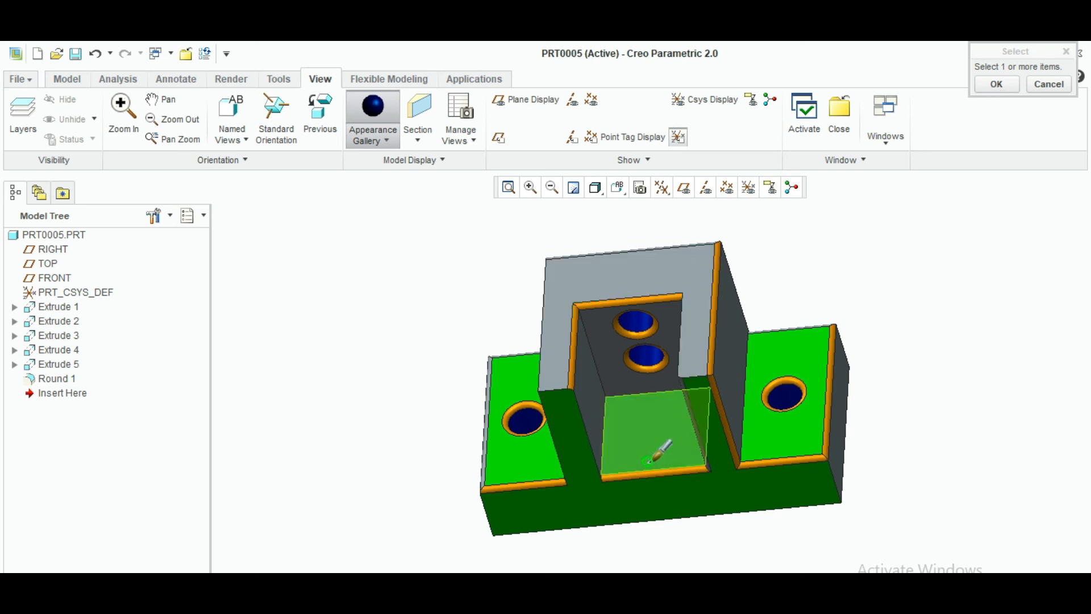
ctrl+click(639, 280)
click(1007, 83)
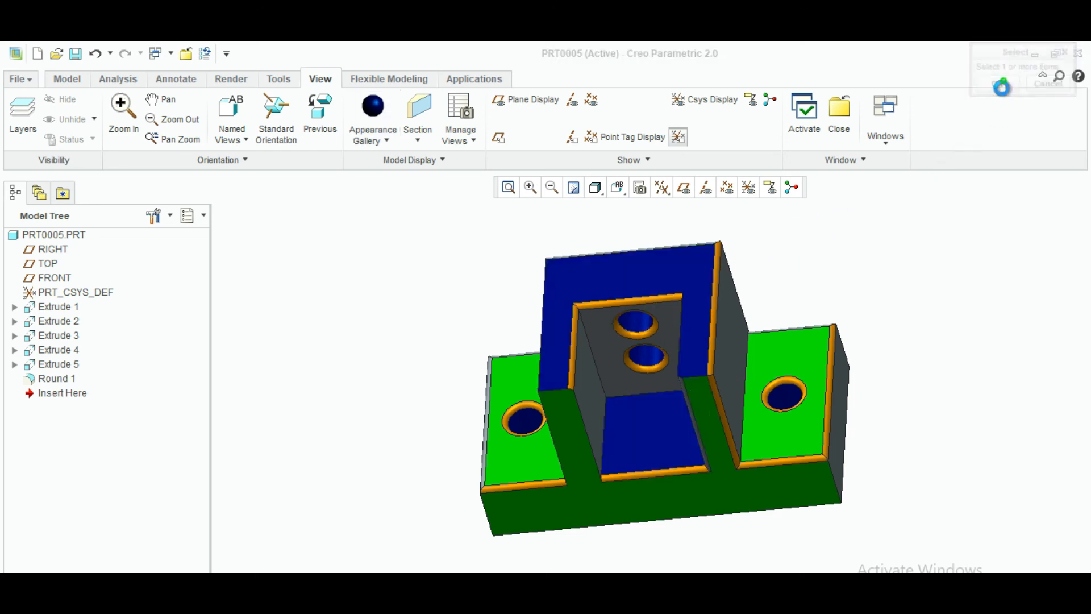
Step: Apply the orange appearance already used in the model to the pocket's back wall and both side walls
click(389, 141)
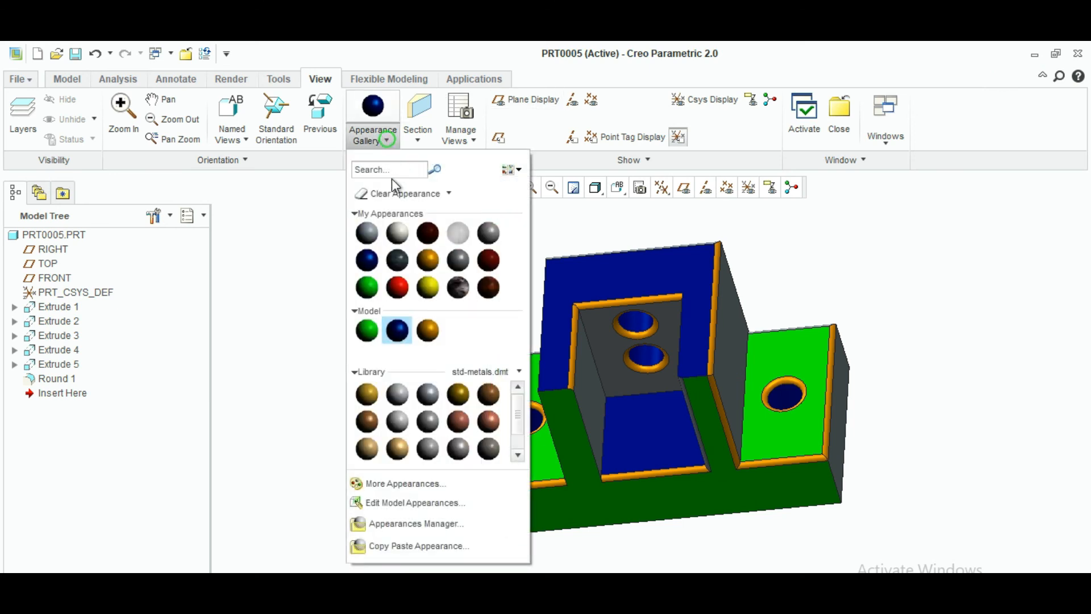
click(429, 330)
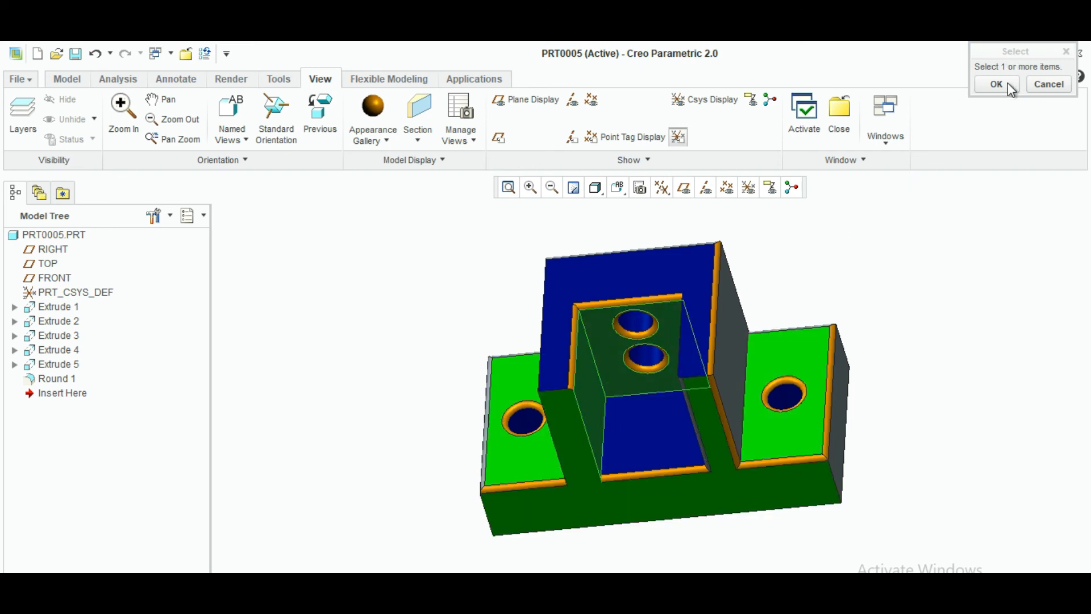
click(1000, 88)
mouse_move(897, 236)
middle_down()
mouse_move(965, 223)
mouse_move(955, 224)
middle_up()
click(363, 105)
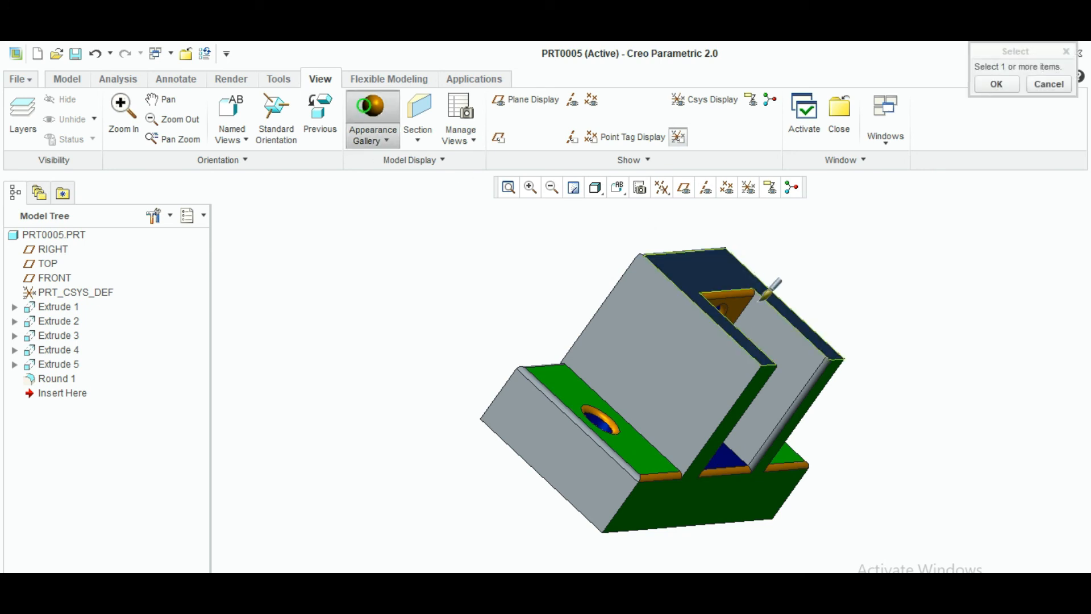
click(992, 86)
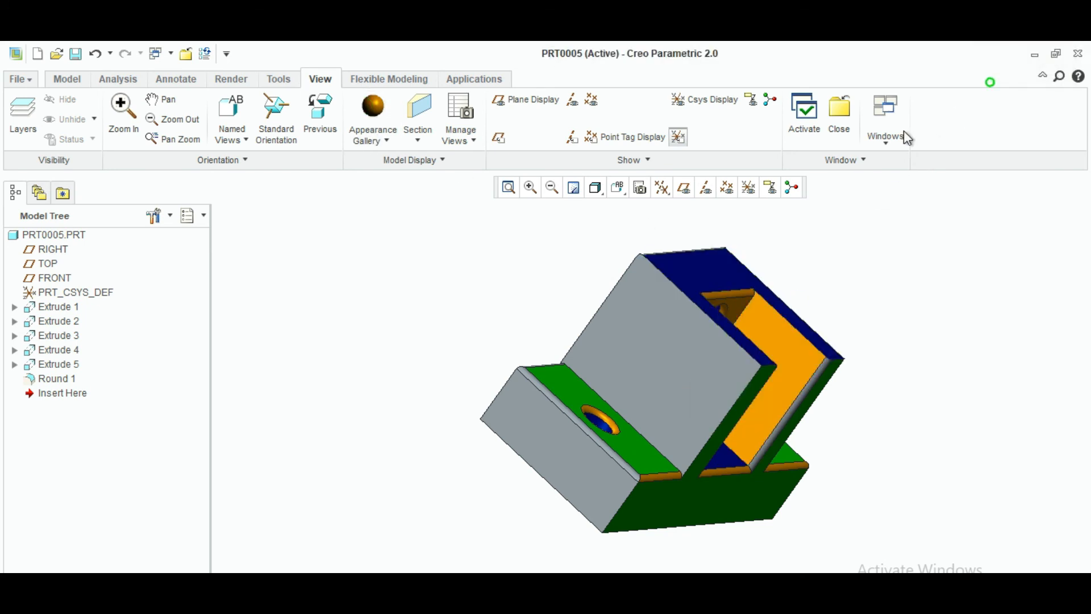
Step: Apply the orange appearance to the raised block's left face and to the left step's outer side face and rounded edge
click(379, 108)
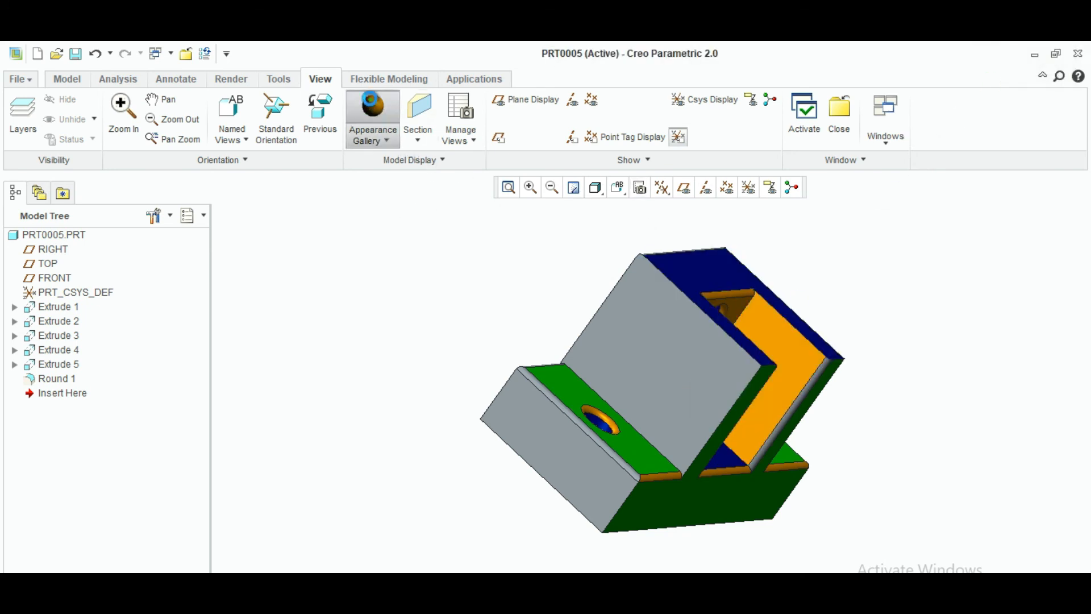
click(628, 359)
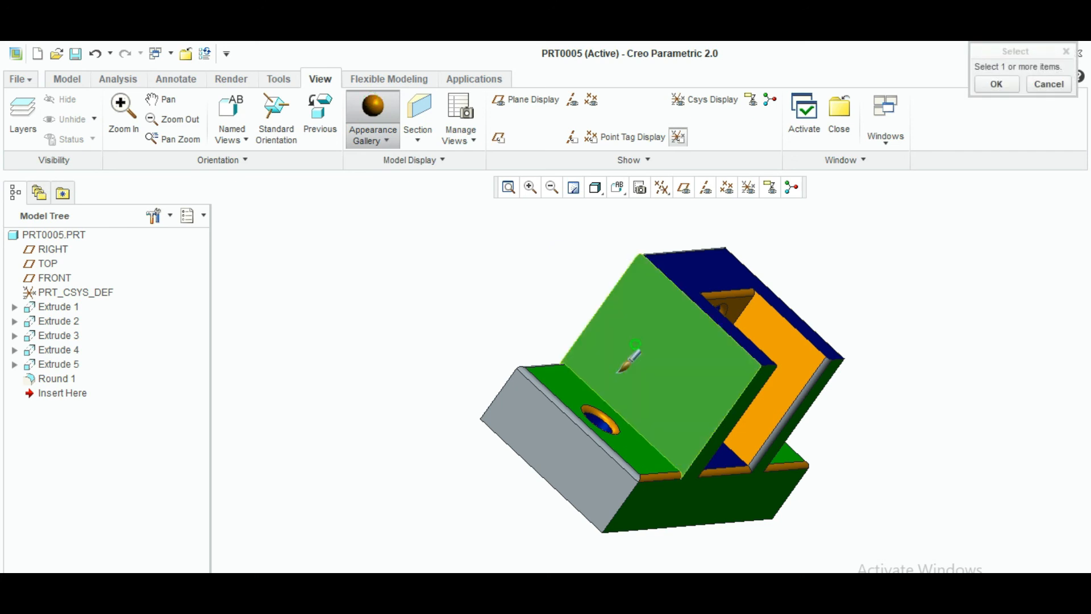
click(578, 485)
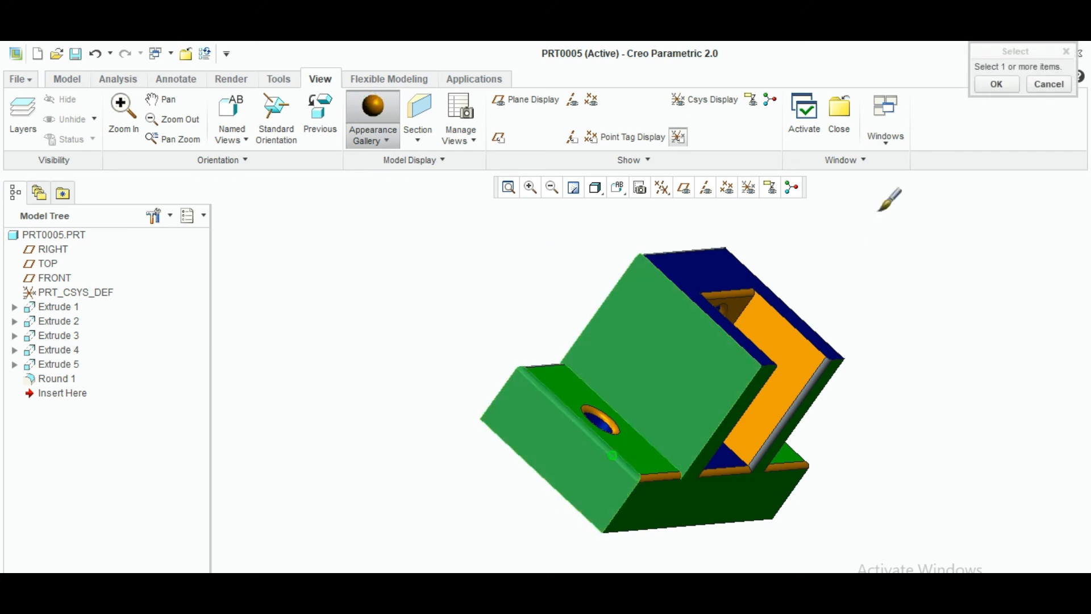
click(996, 84)
middle_drag(977, 324, 908, 333)
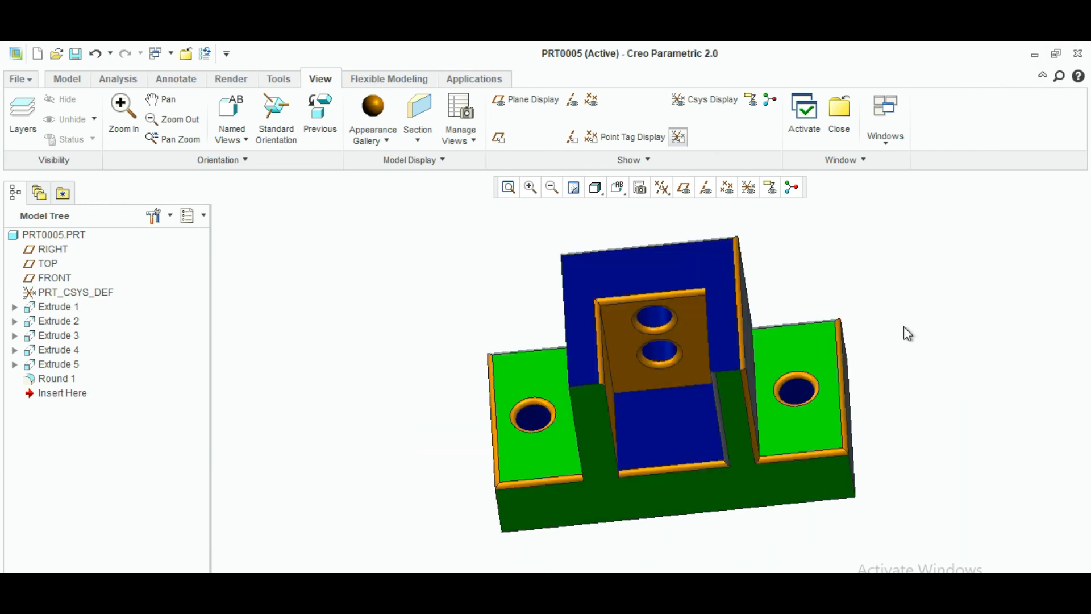
click(378, 109)
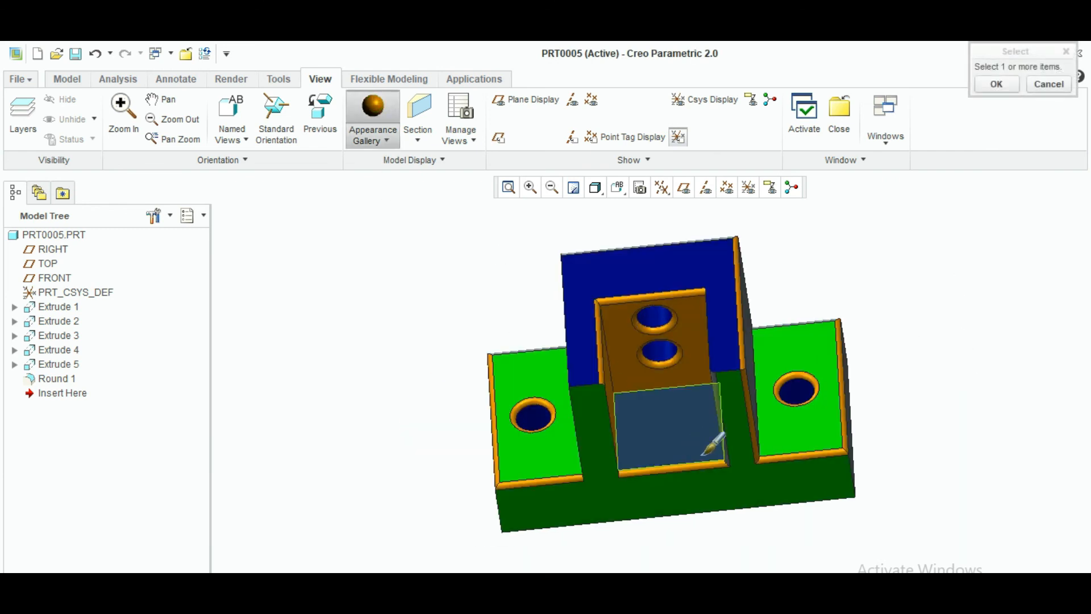
click(986, 87)
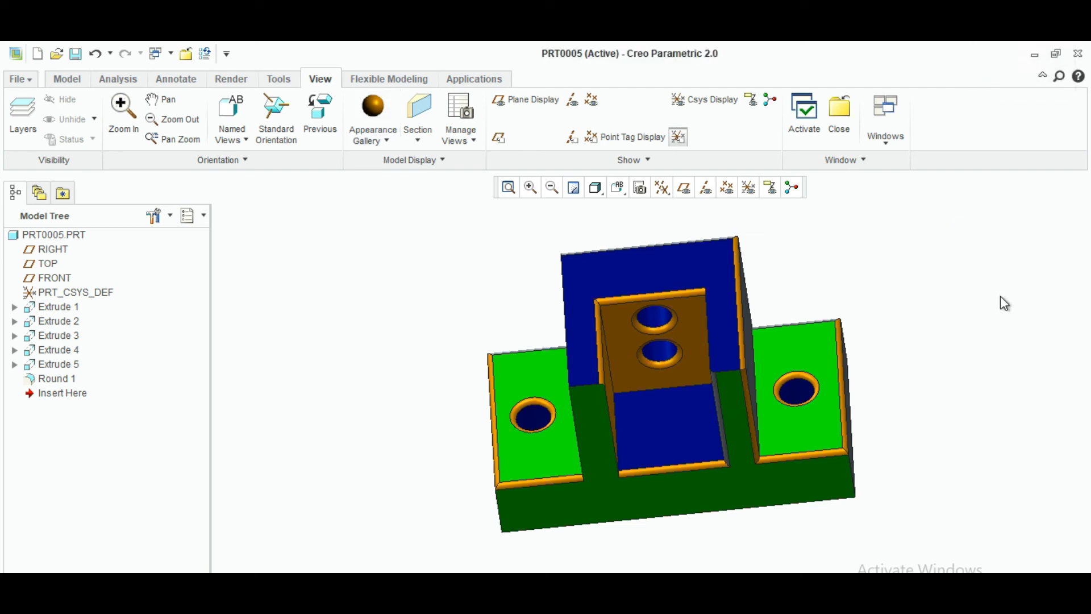